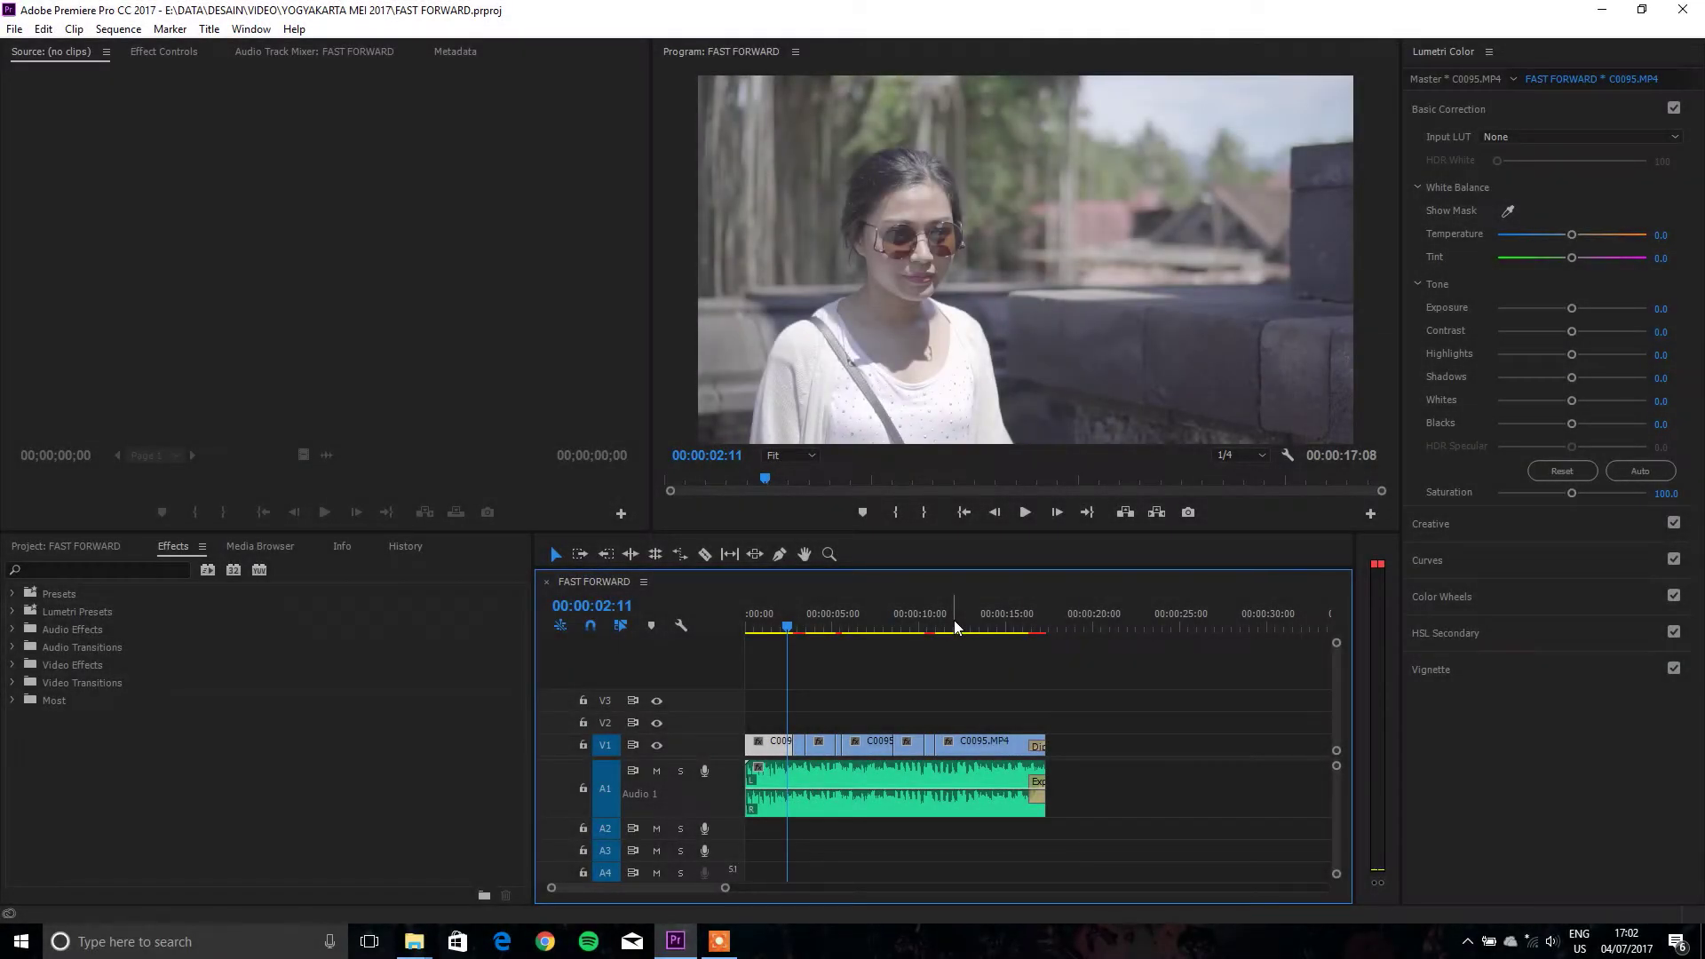
Step: Play the FAST FORWARD sequence from its first second
click(768, 627)
drag(810, 628, 742, 621)
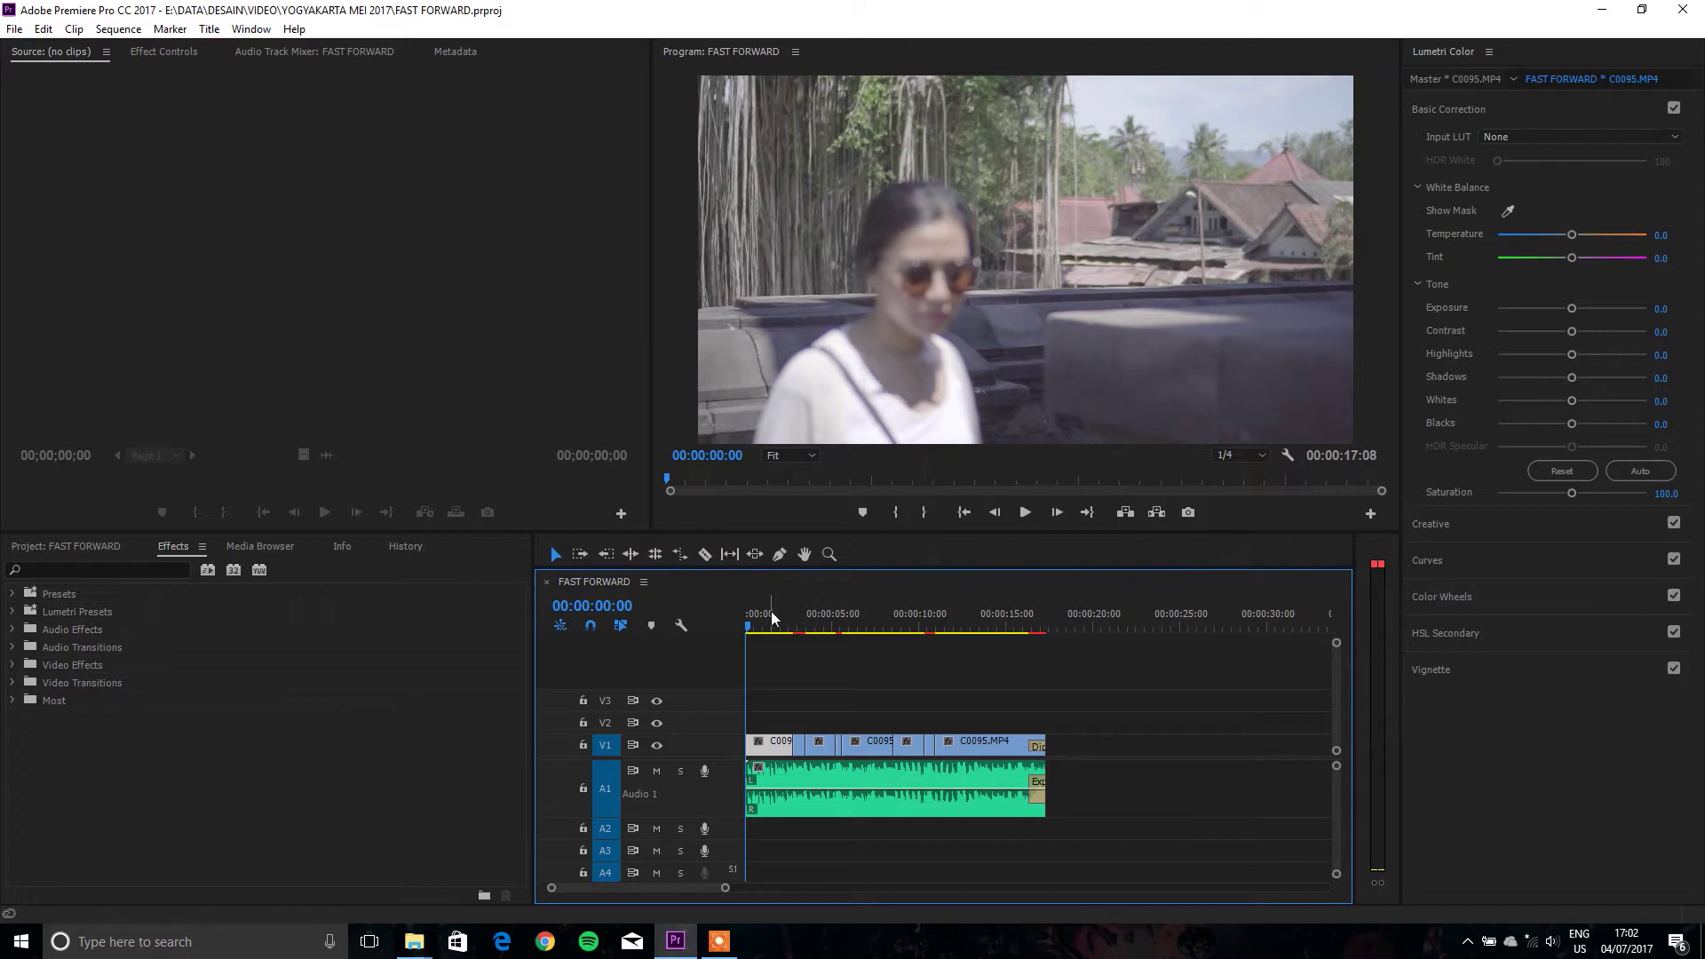
key(space)
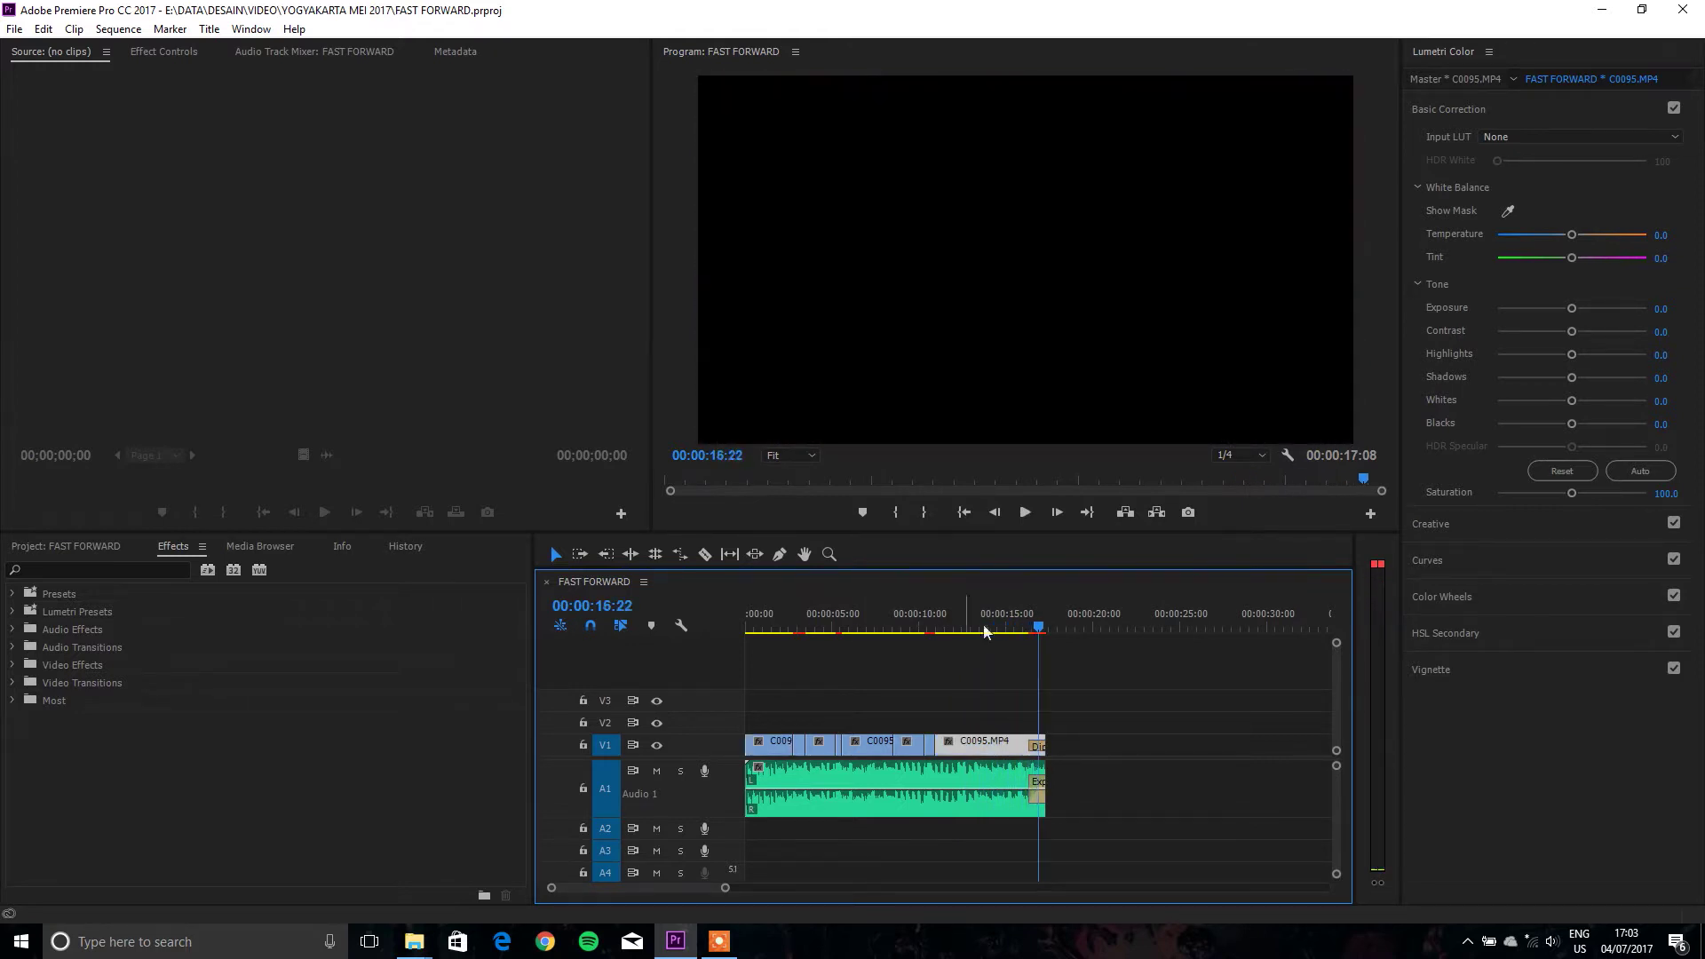
Step: Return the playhead to the start and render the sequence In to Out
click(994, 627)
mouse_move(993, 625)
mouse_down()
mouse_move(732, 623)
mouse_move(1053, 636)
mouse_up()
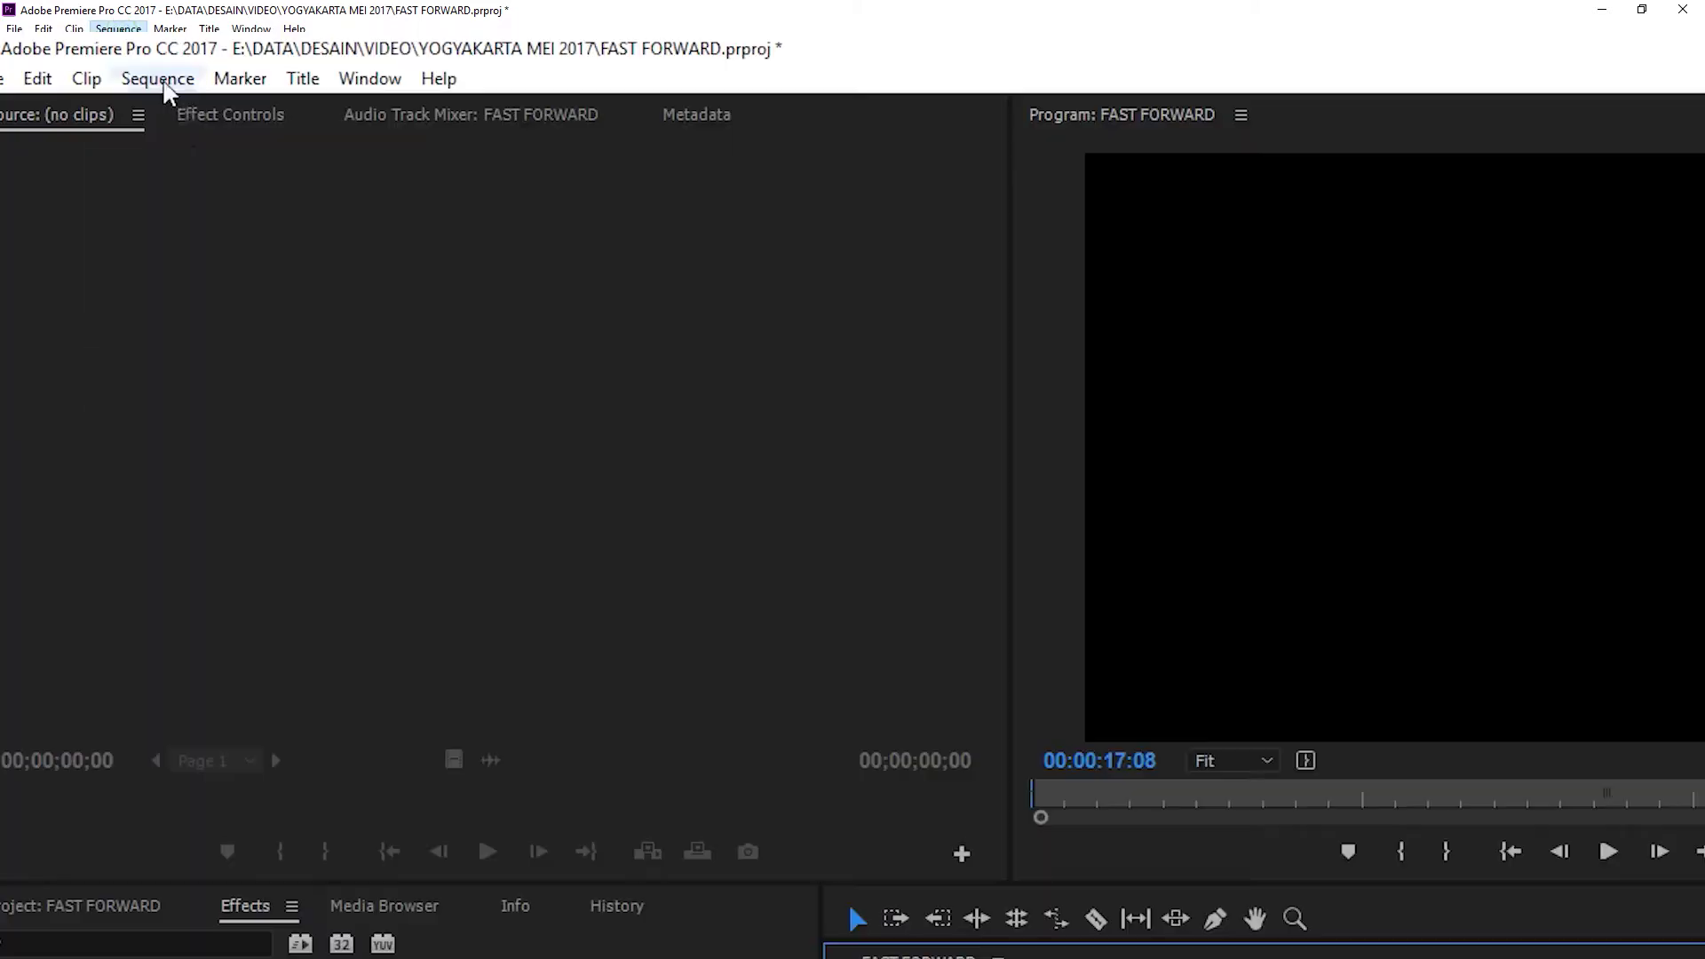
click(120, 31)
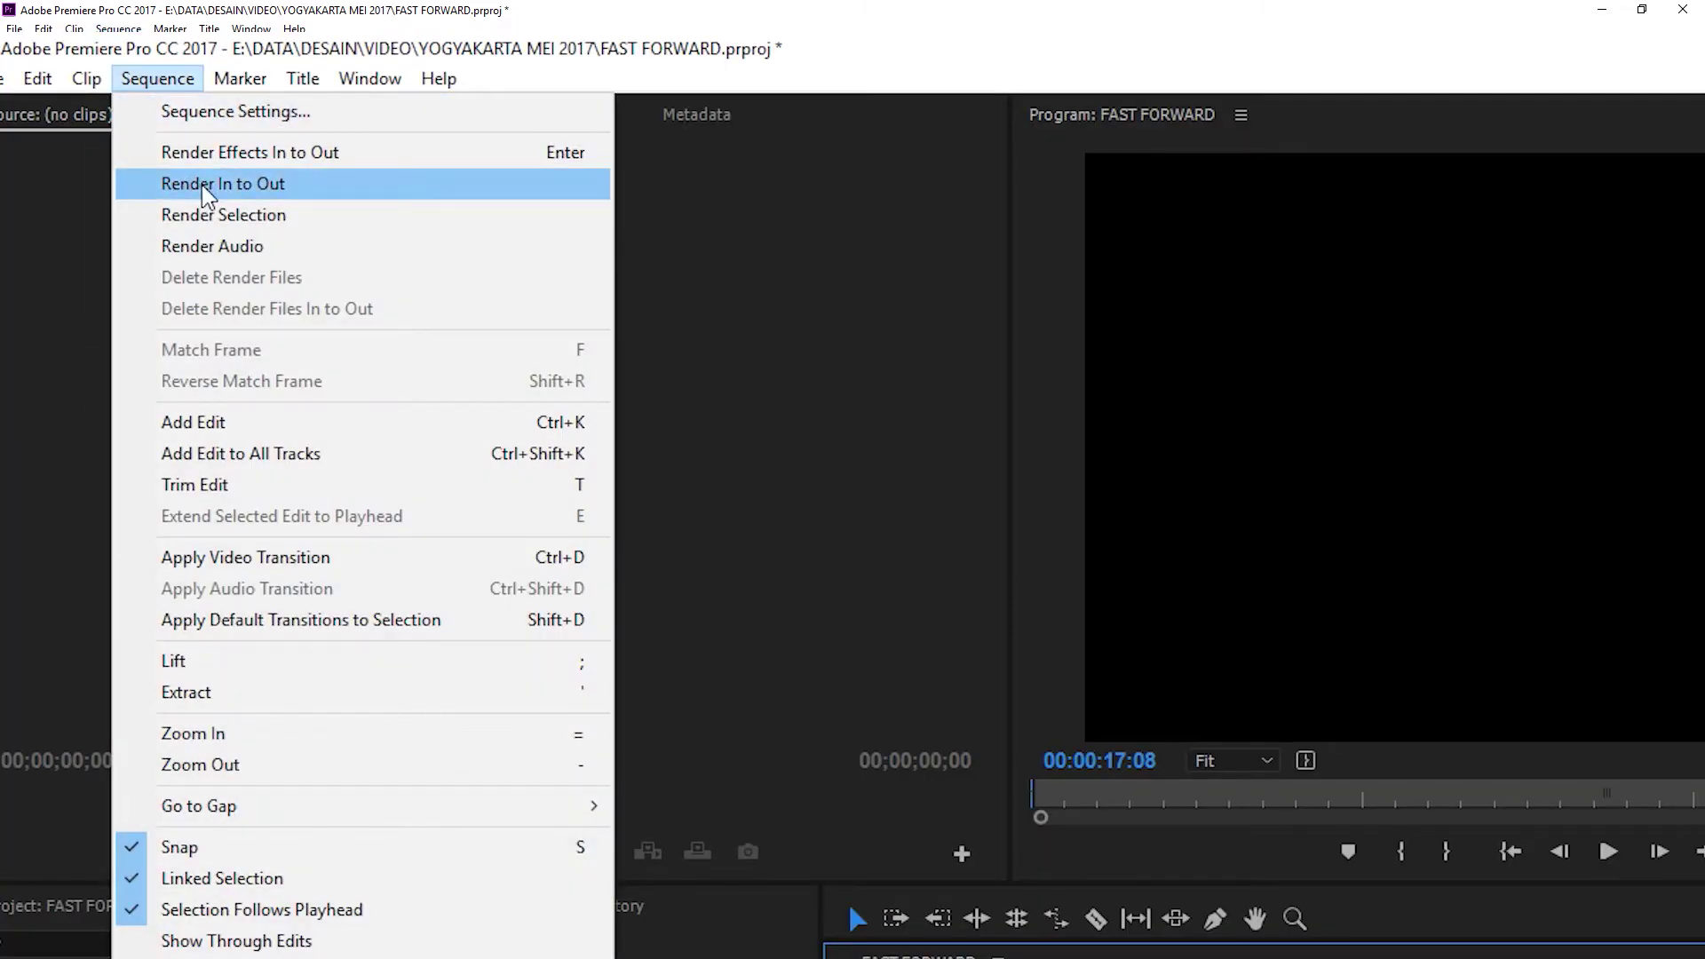
click(201, 184)
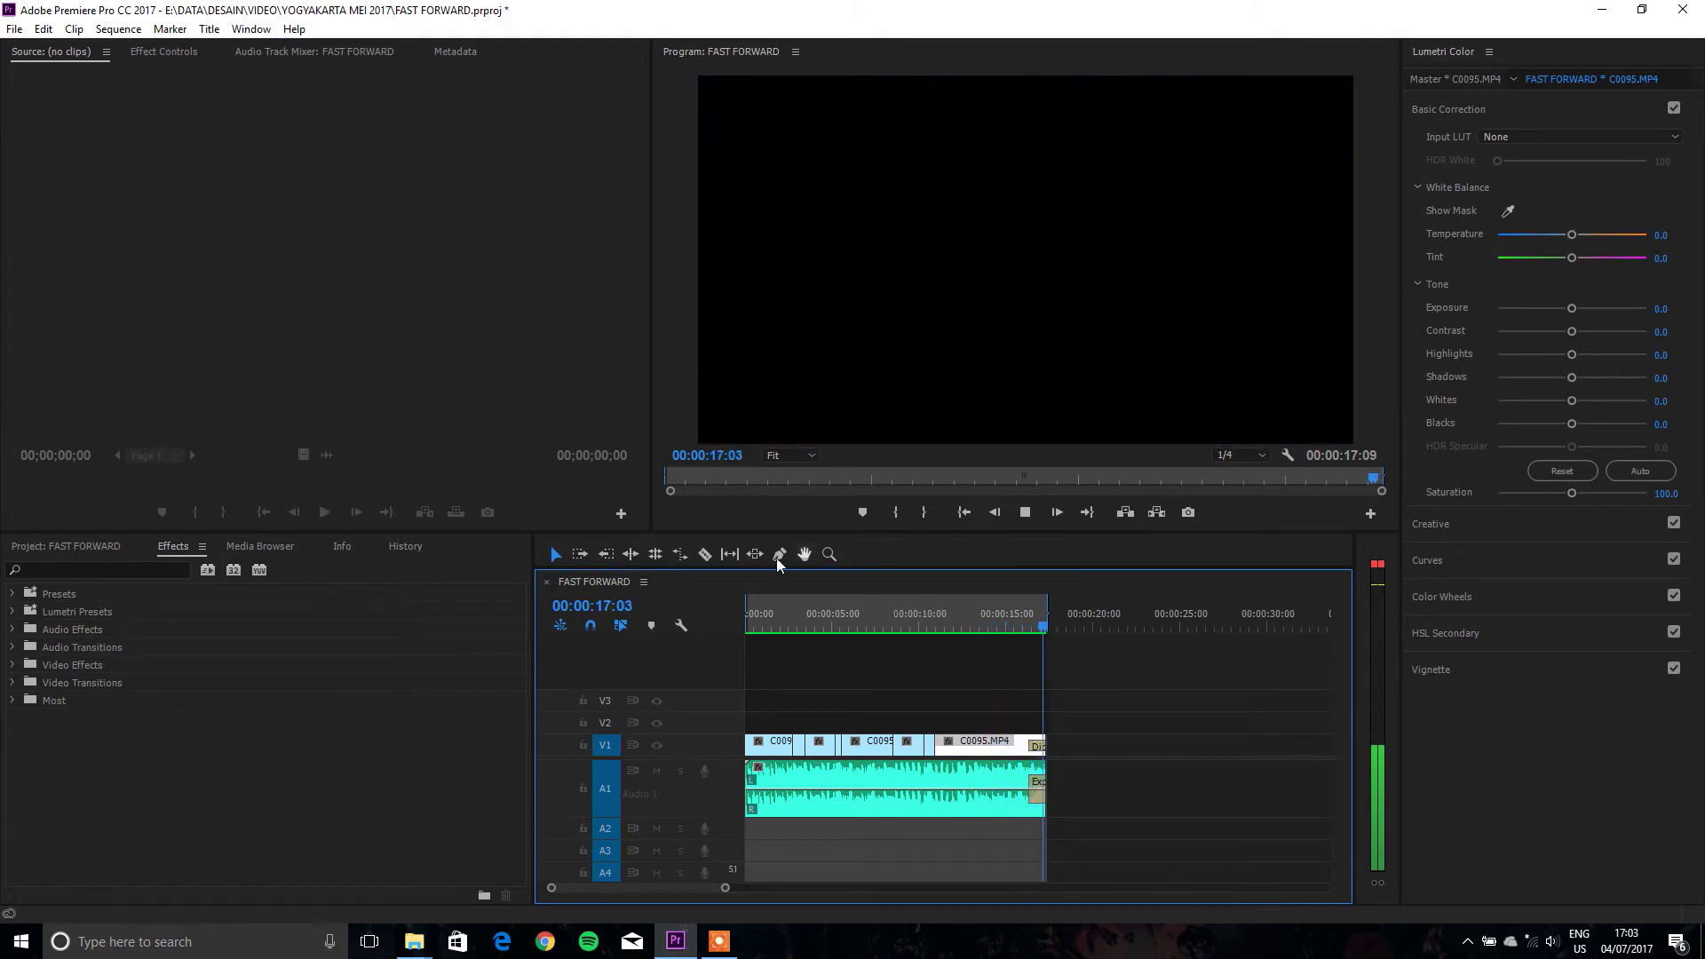
Step: Add an 8-frame Additive Dissolve at the first early V1 cut and preview it
click(771, 614)
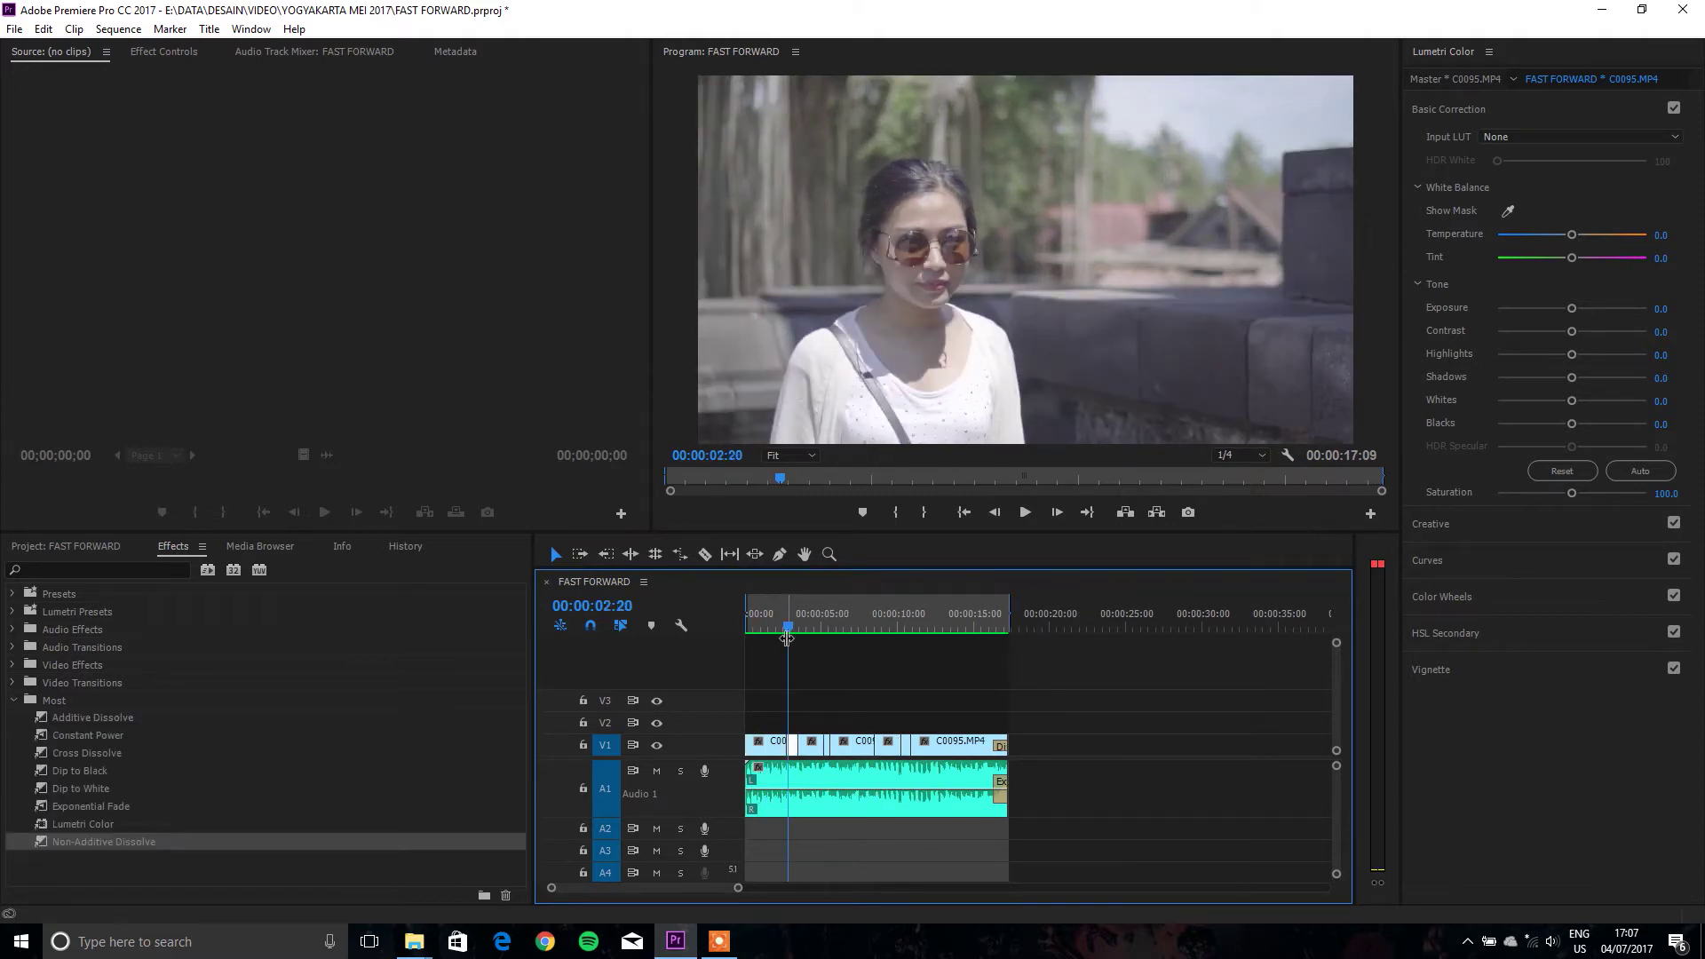
alt+scroll(780, 693, up, 3)
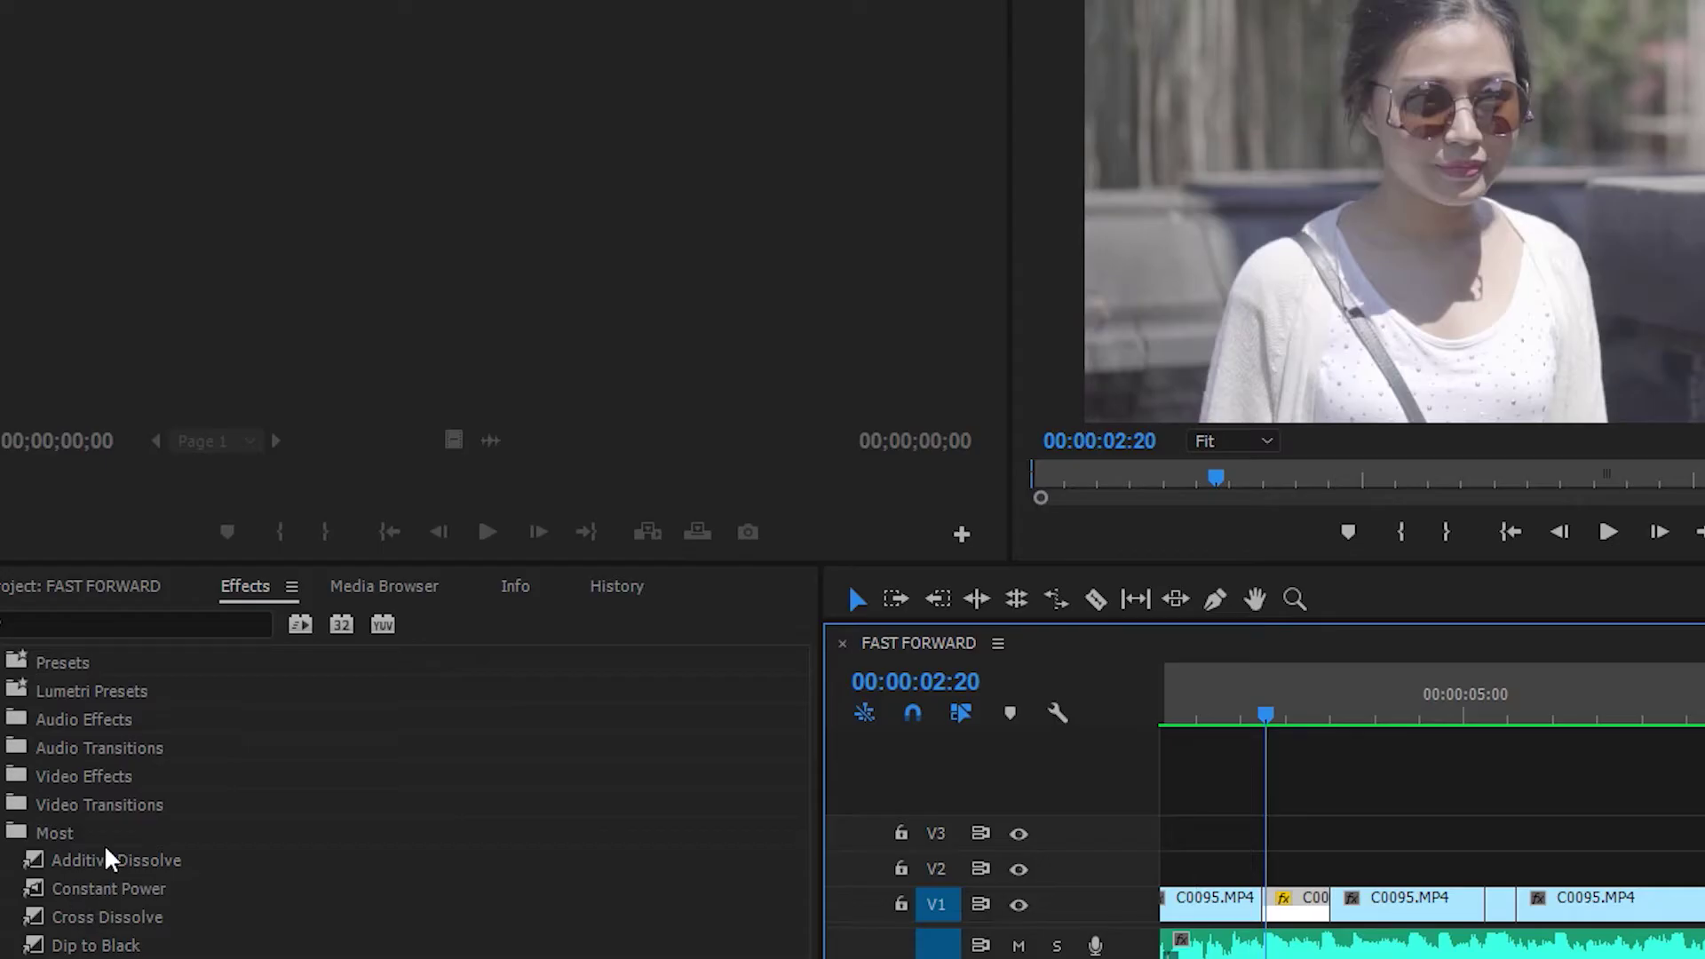
click(86, 722)
drag(1181, 880, 813, 755)
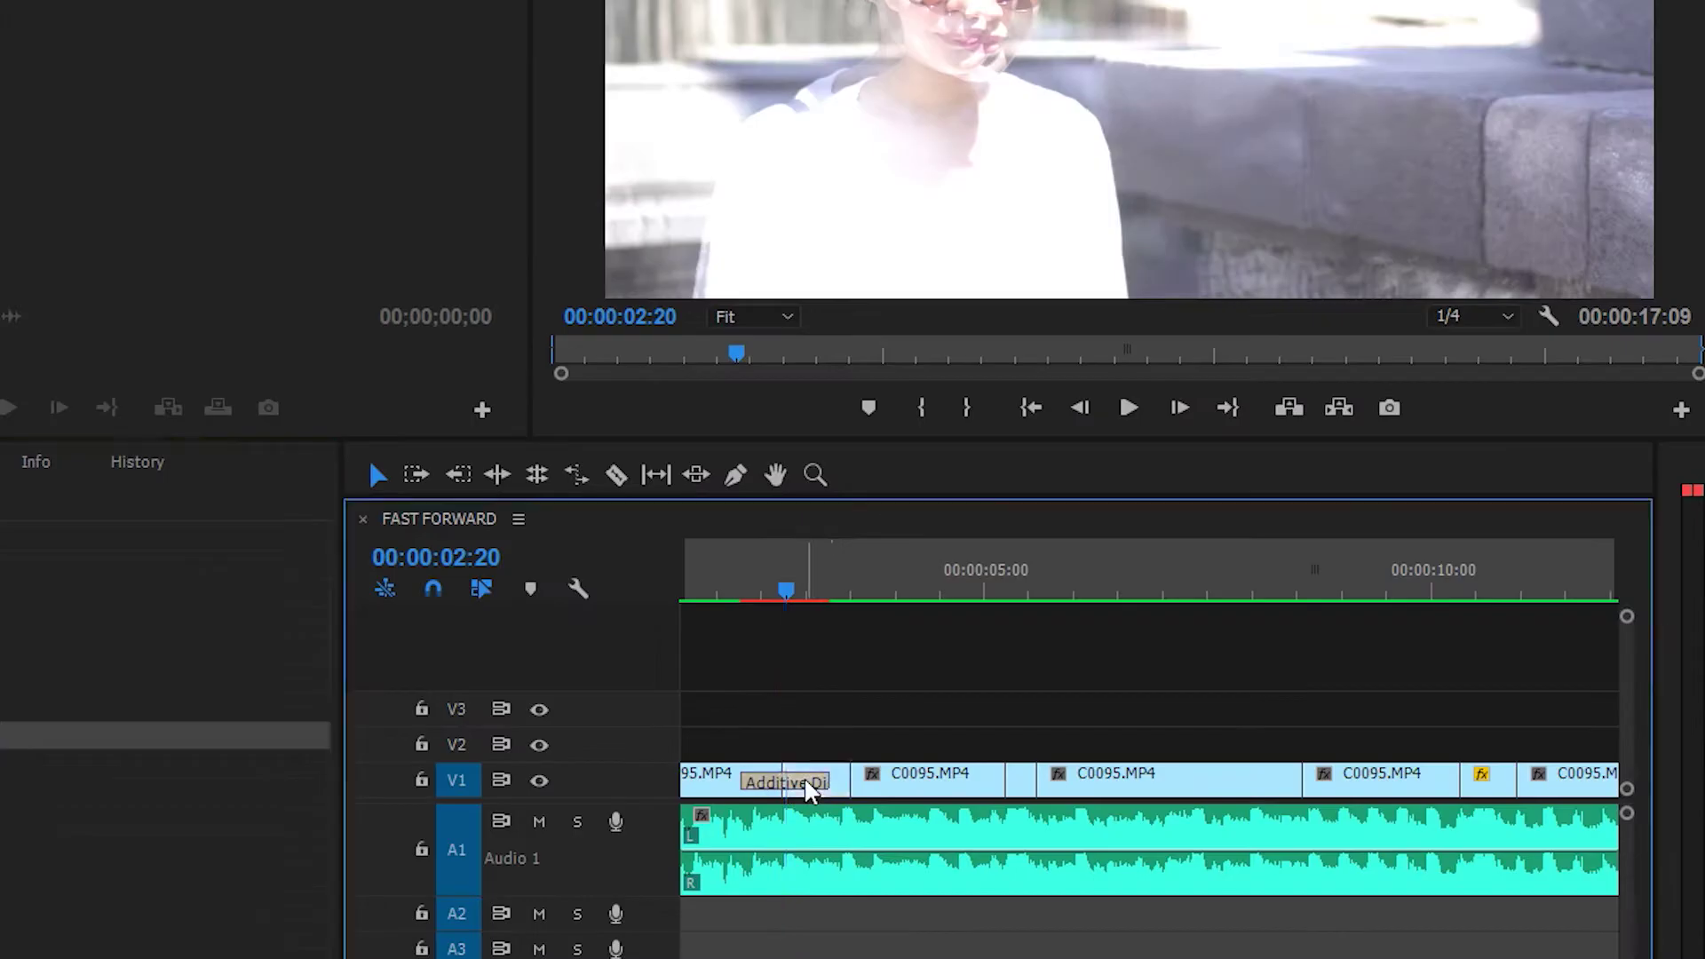
double_click(826, 747)
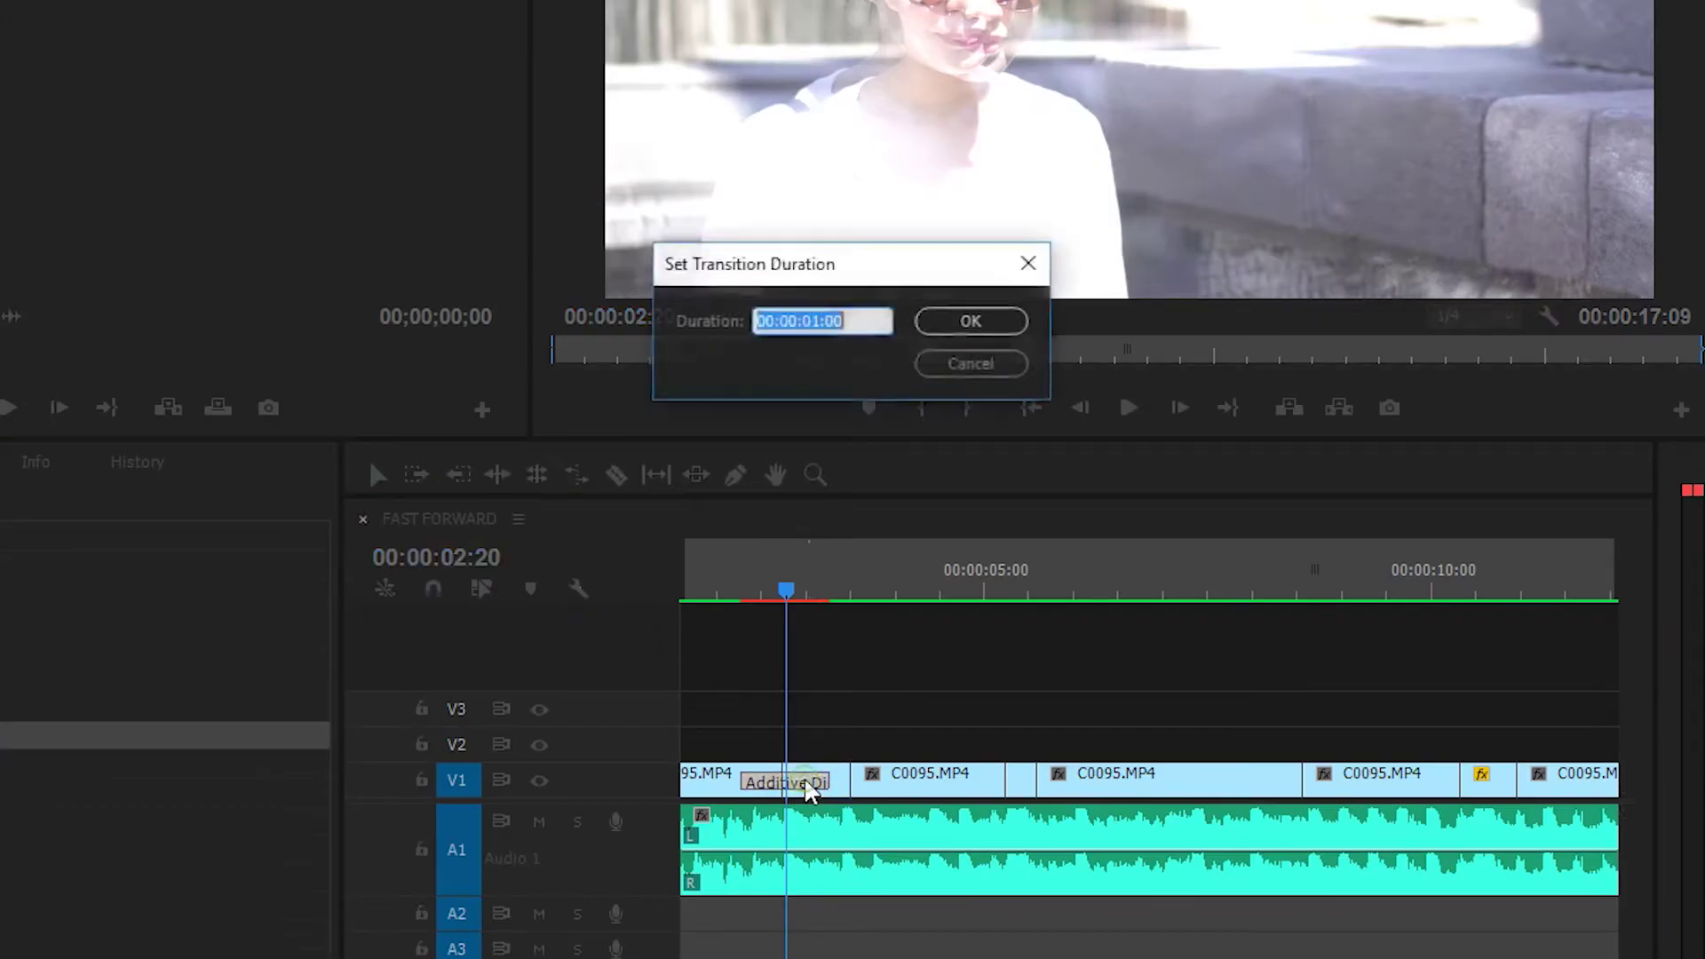
text(8)
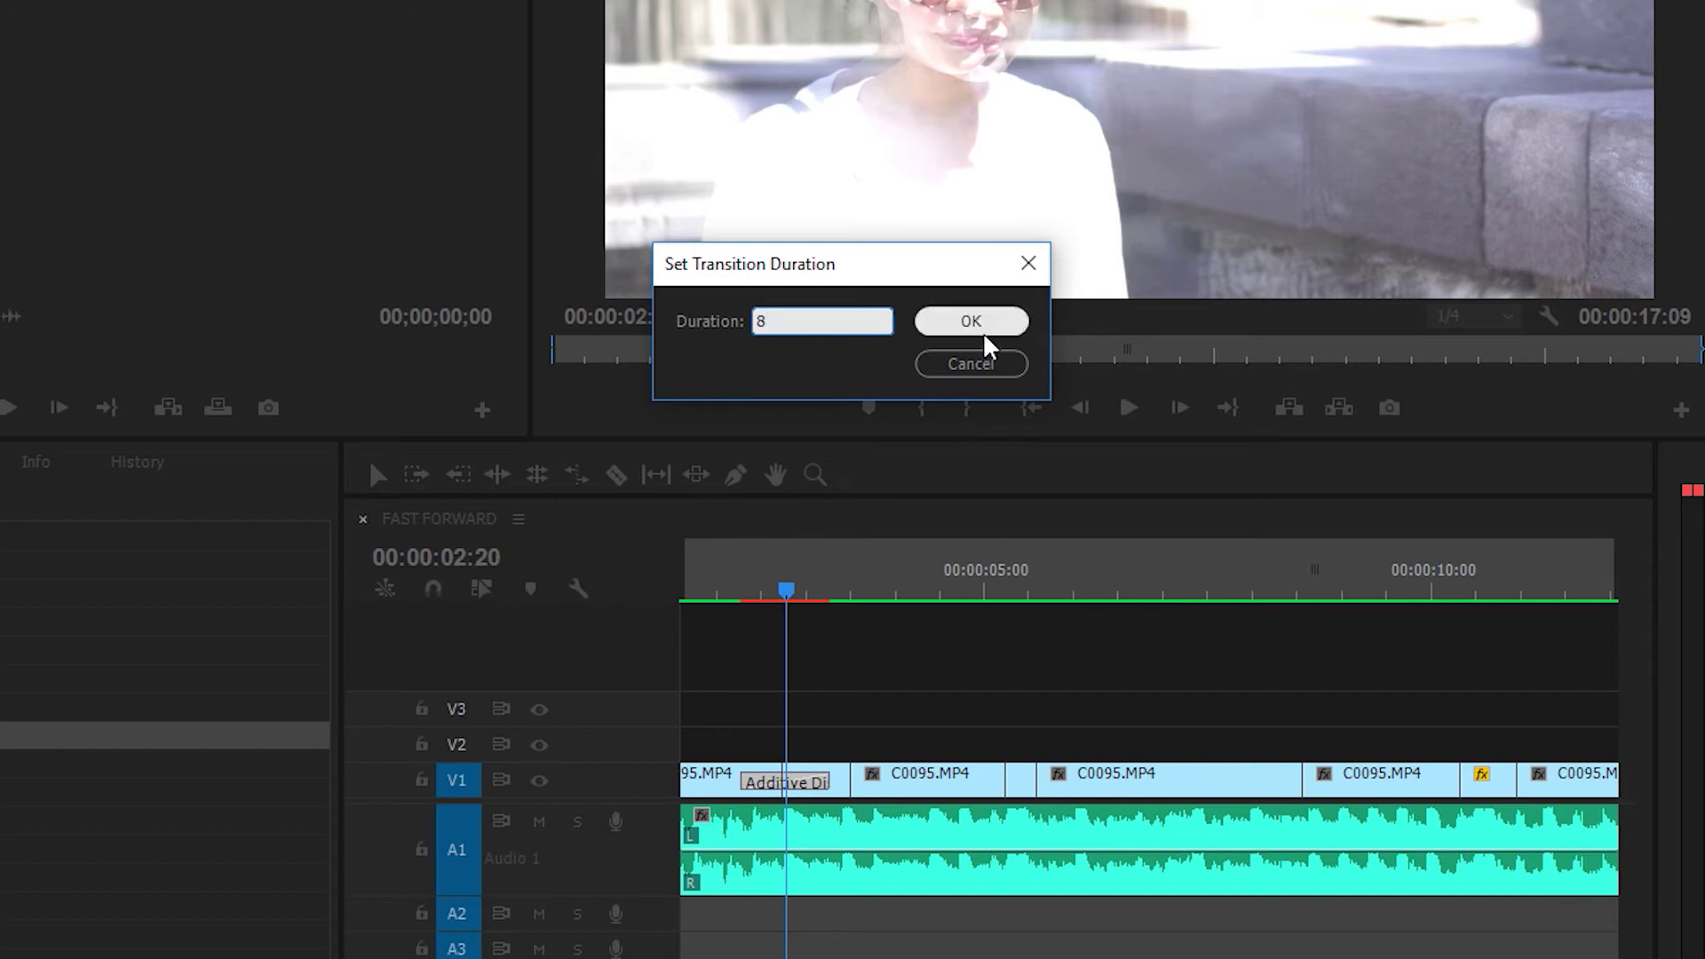
click(974, 328)
click(783, 616)
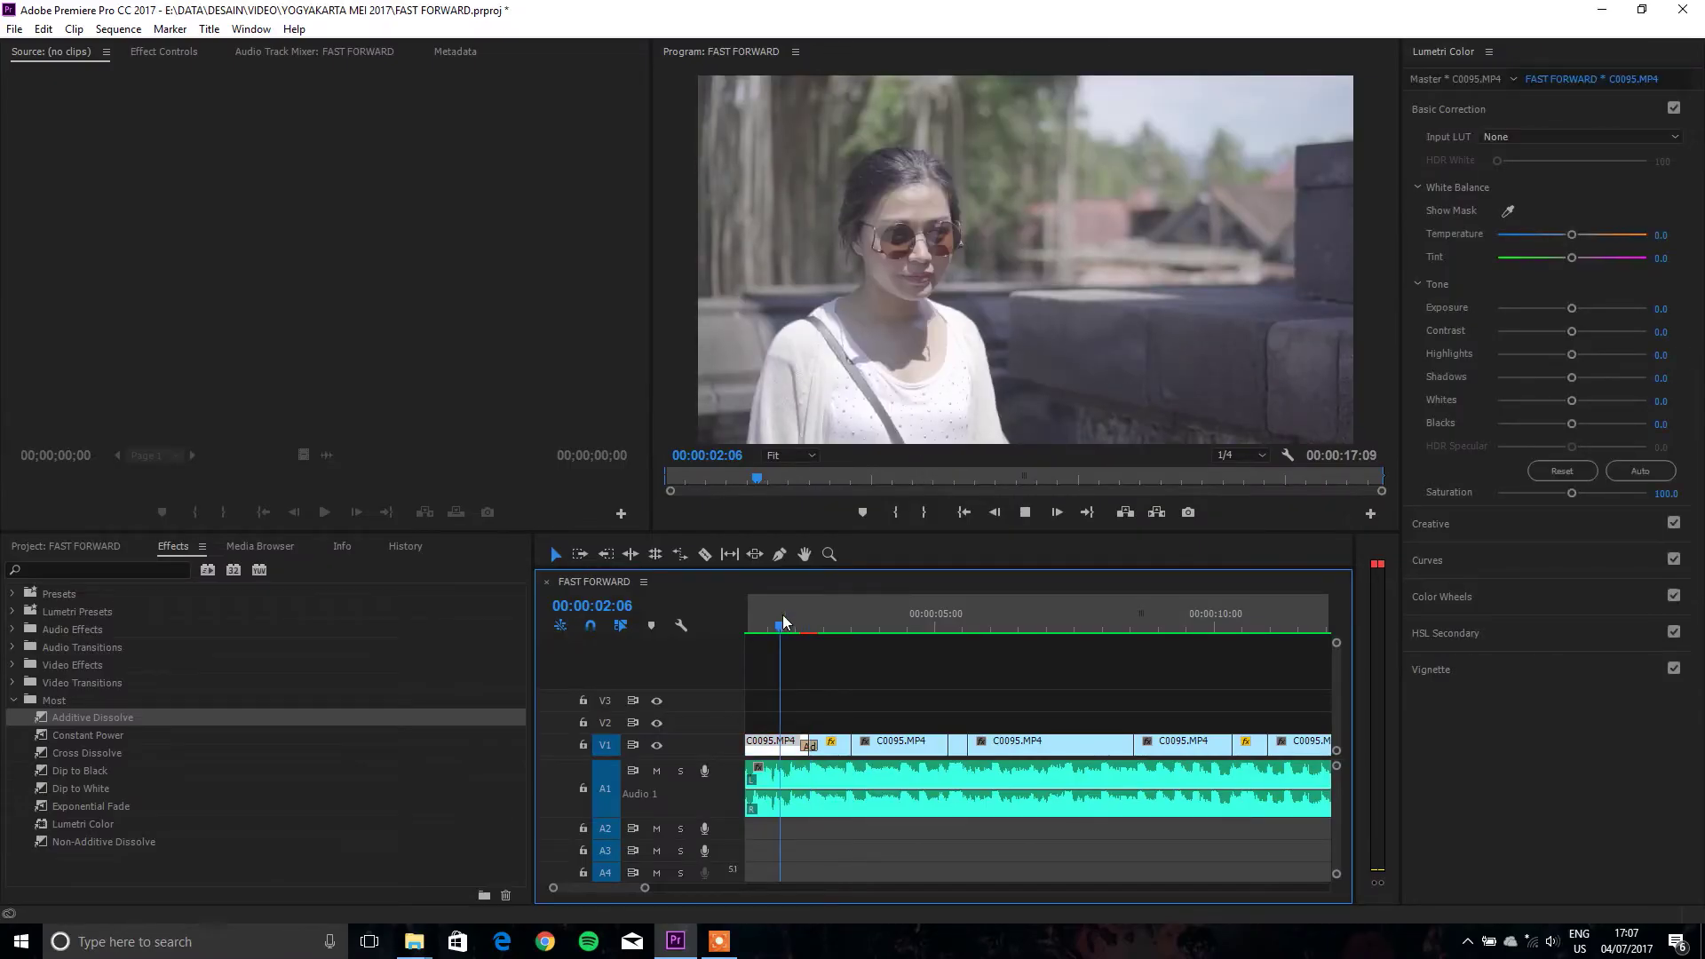
key(space)
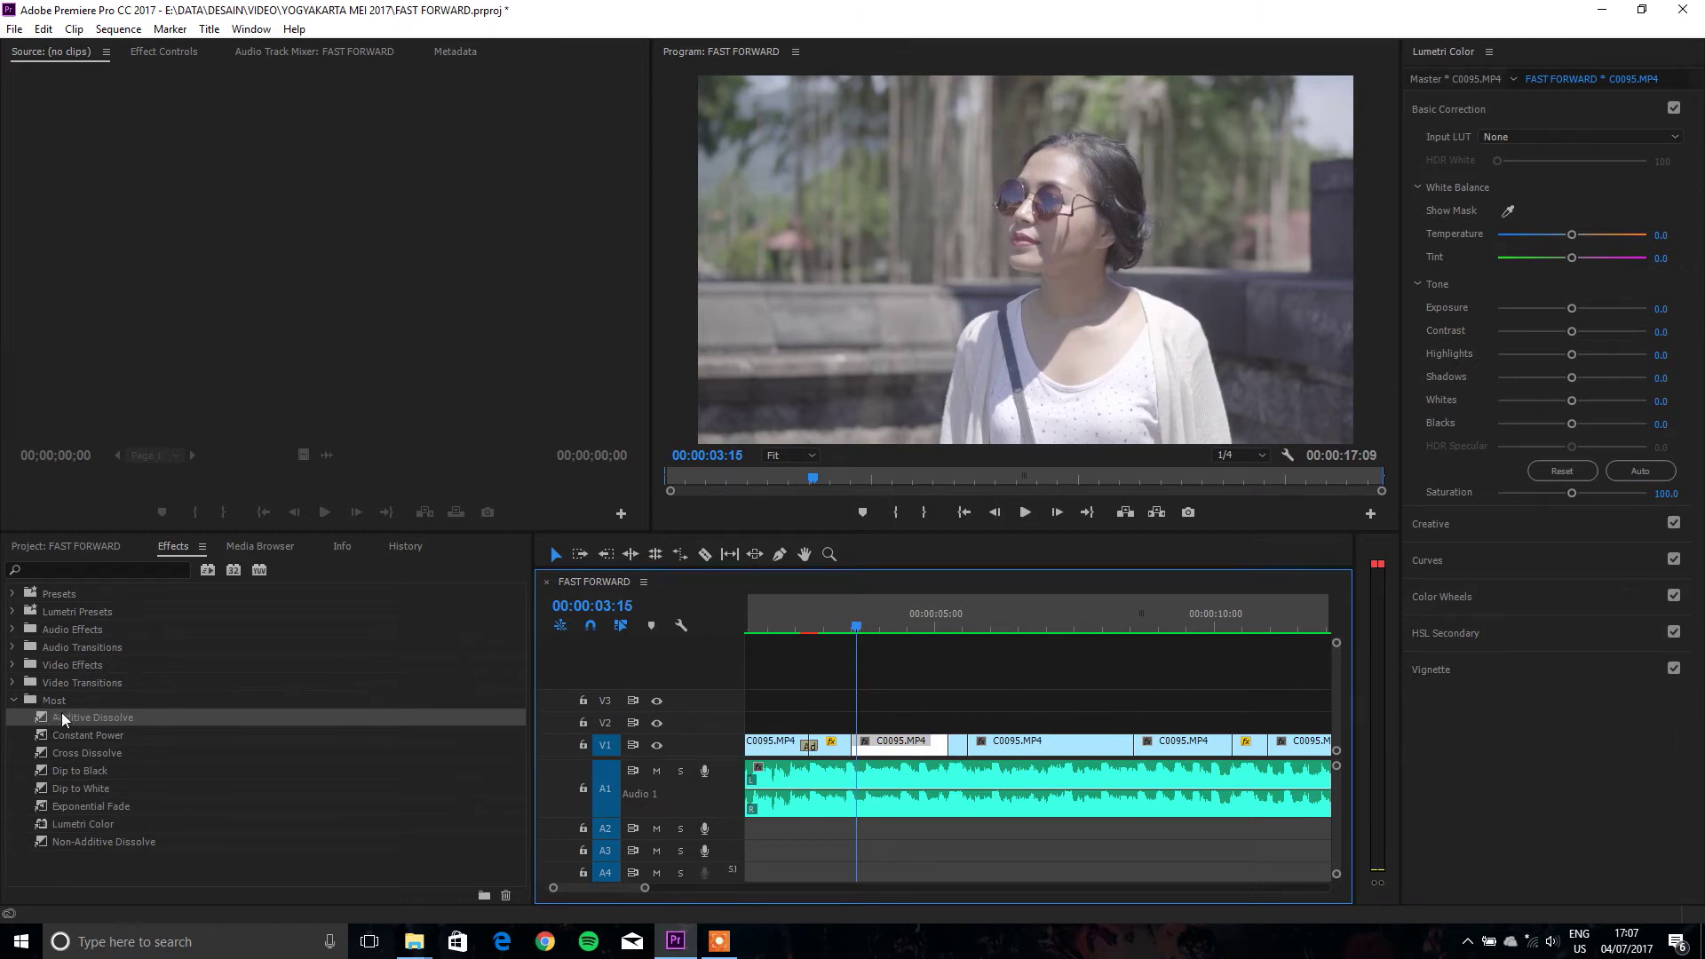
Step: Add a 10-frame Additive Dissolve at the next cut and play back both dissolves
drag(62, 718, 856, 753)
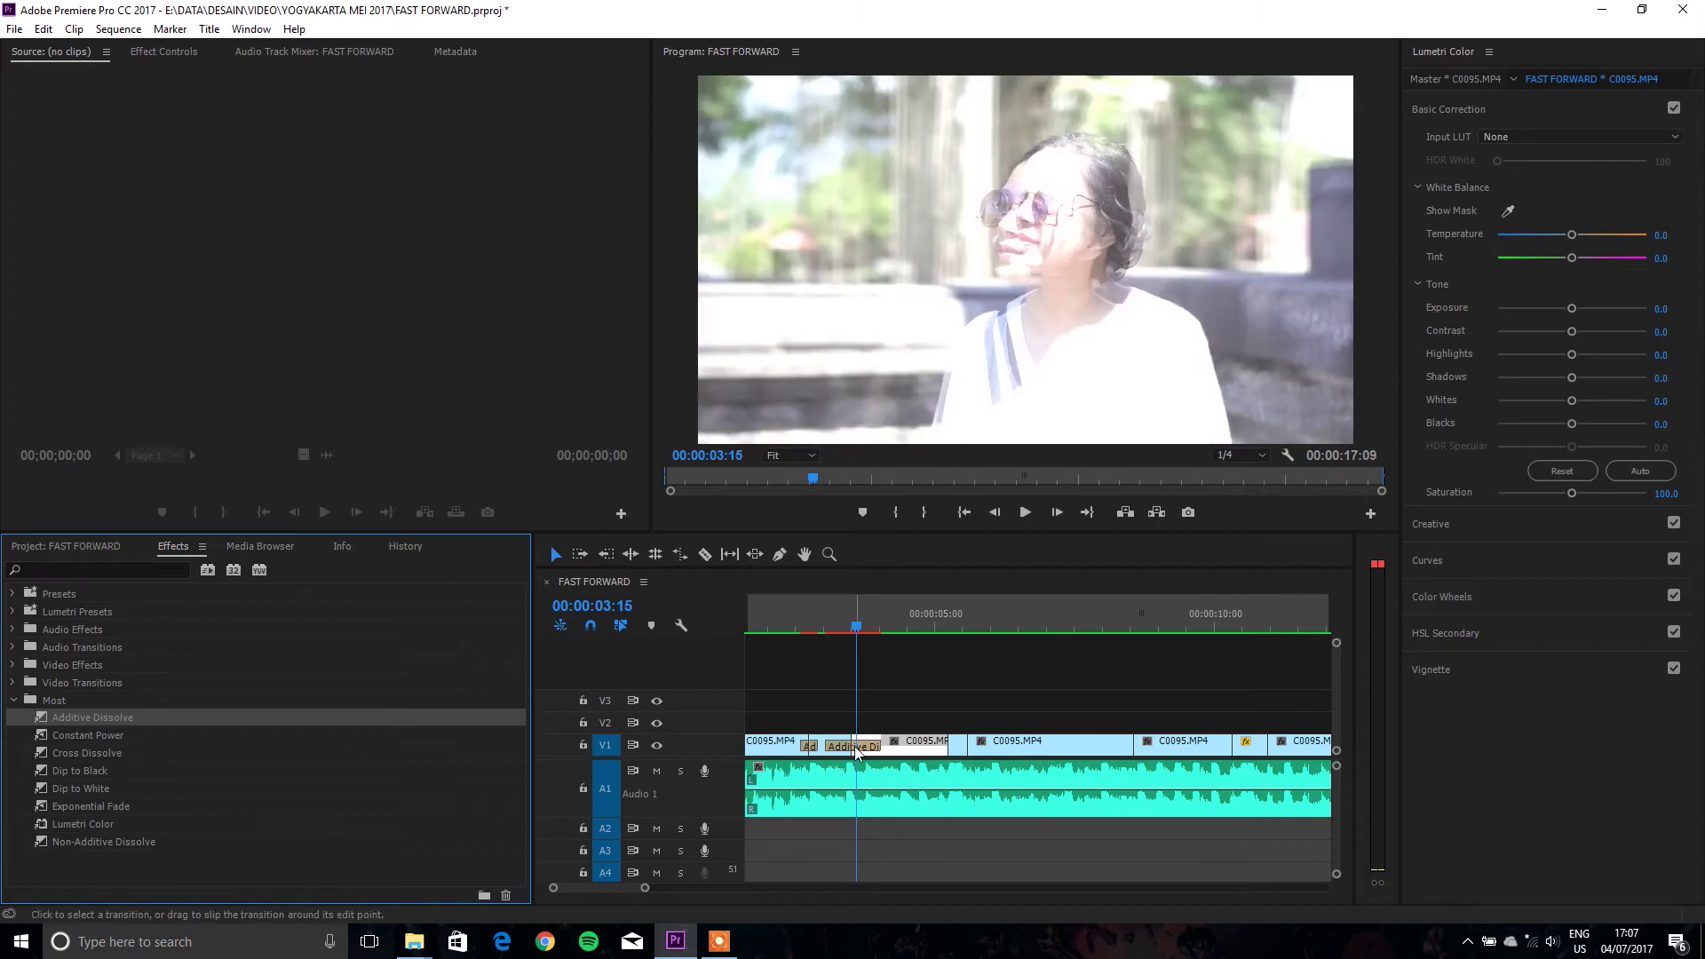
right_click(856, 753)
click(889, 771)
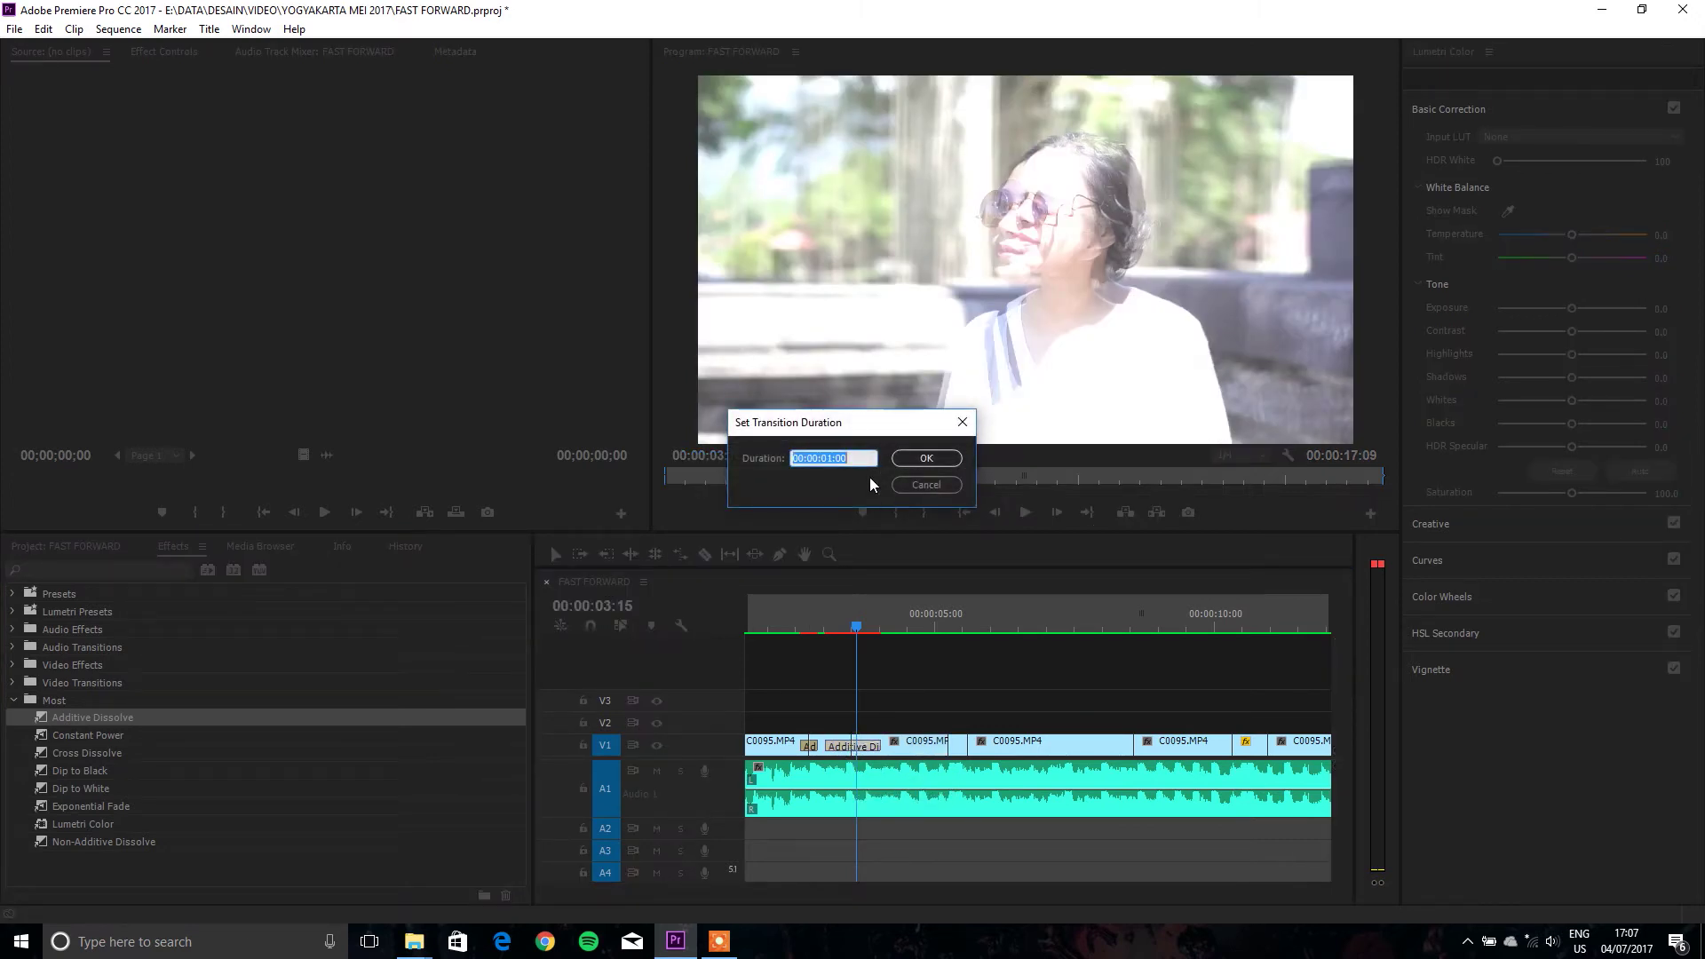
text(10)
key(Return)
click(769, 613)
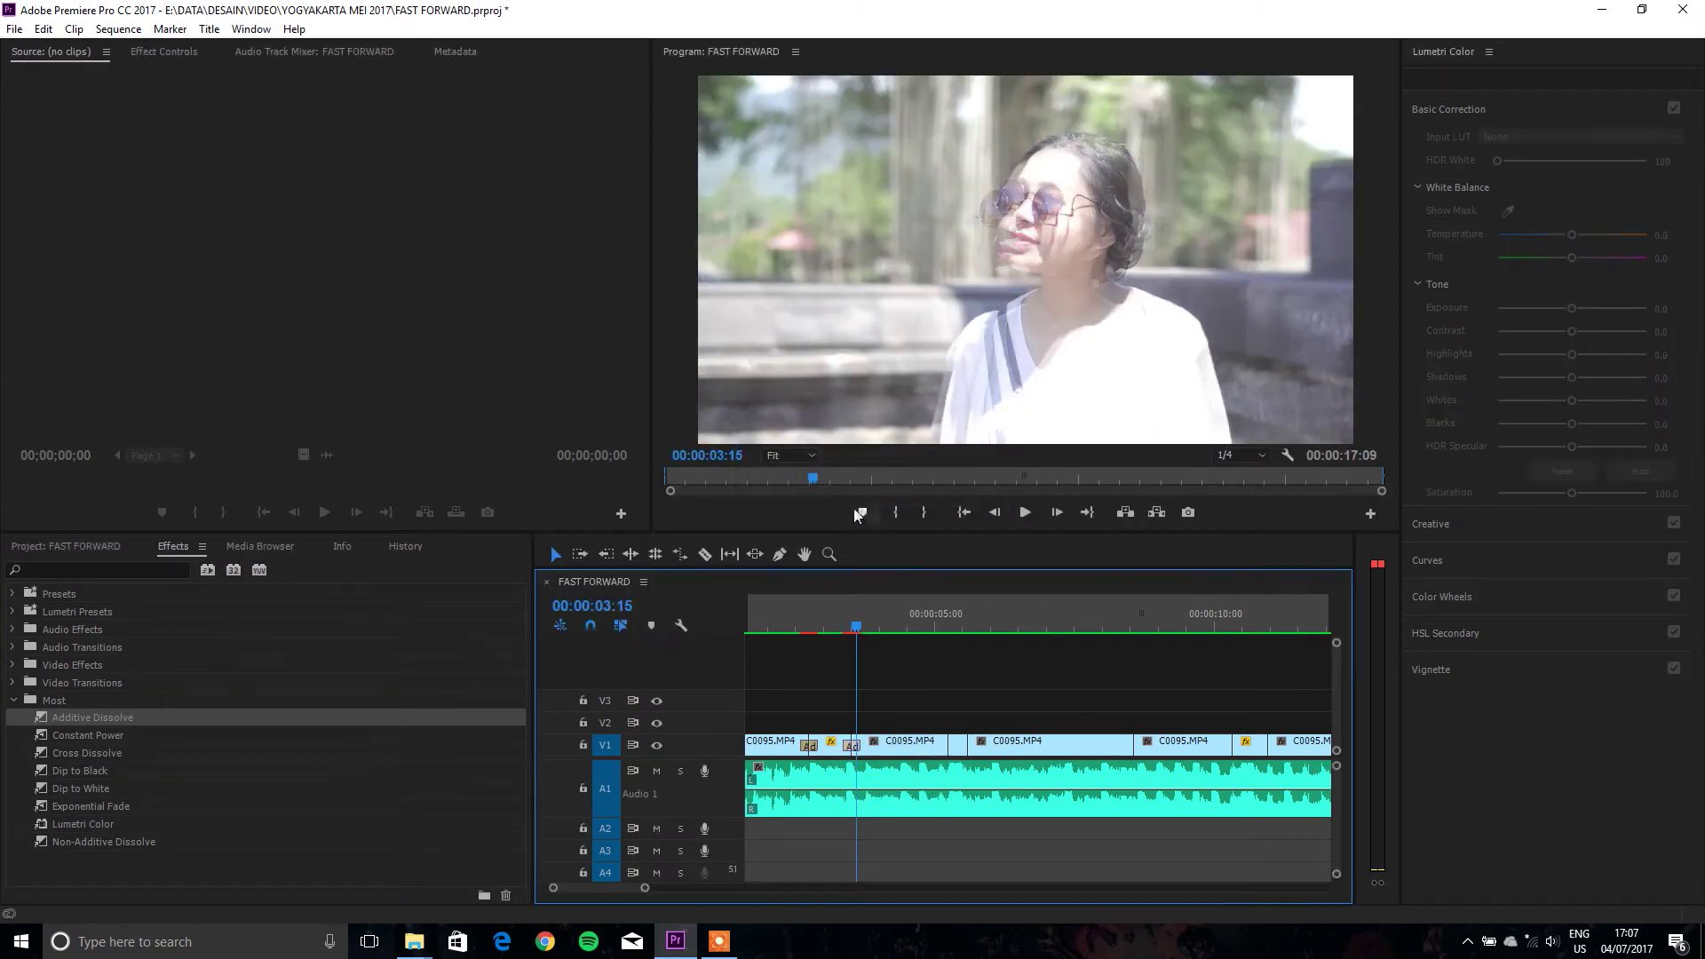
scroll(771, 618, up, 2)
click(760, 624)
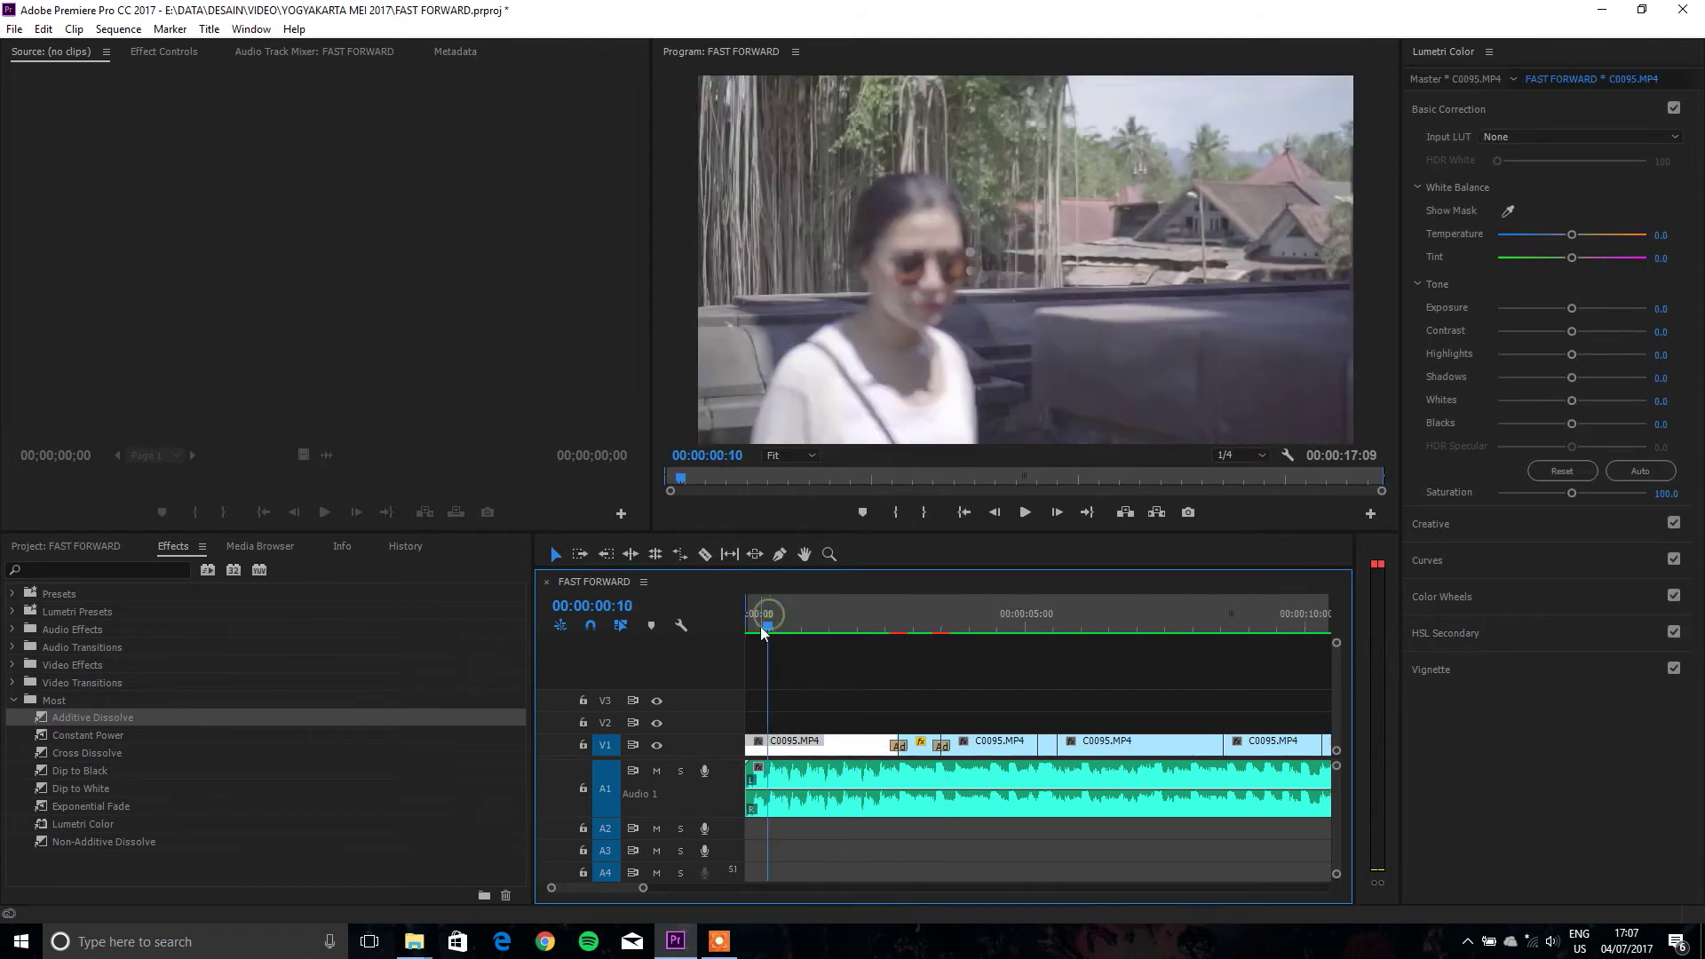
key(space)
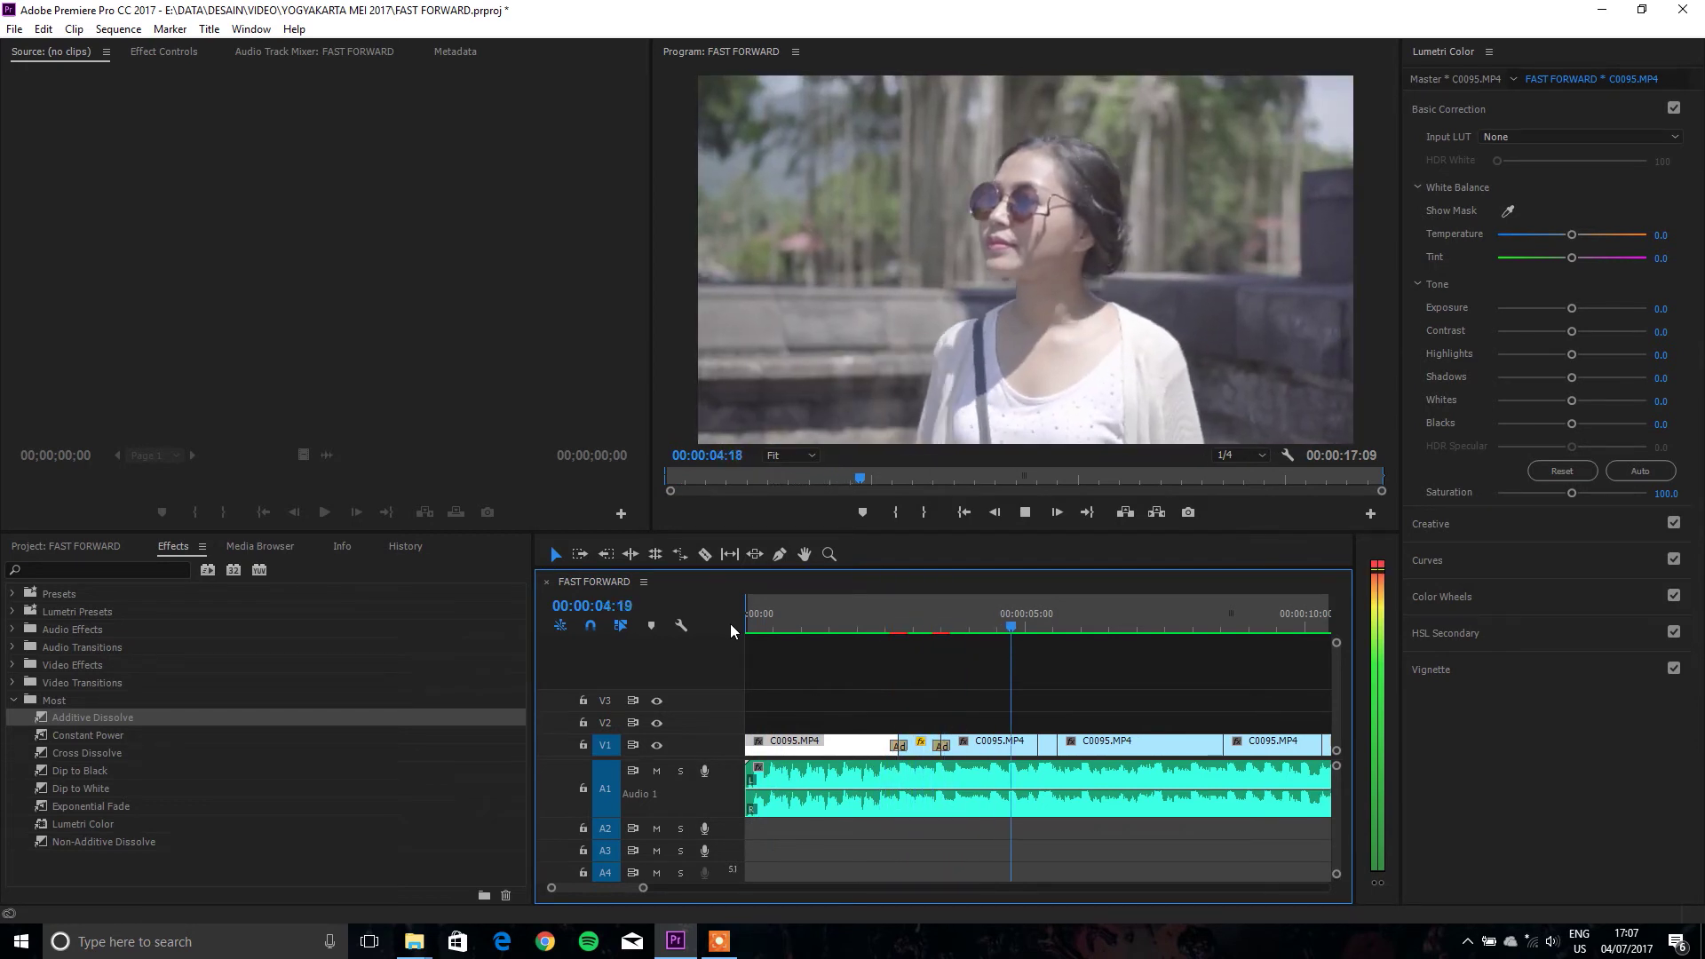
Step: Replay the section containing the two Additive Dissolves
click(1073, 653)
drag(1058, 624, 1038, 623)
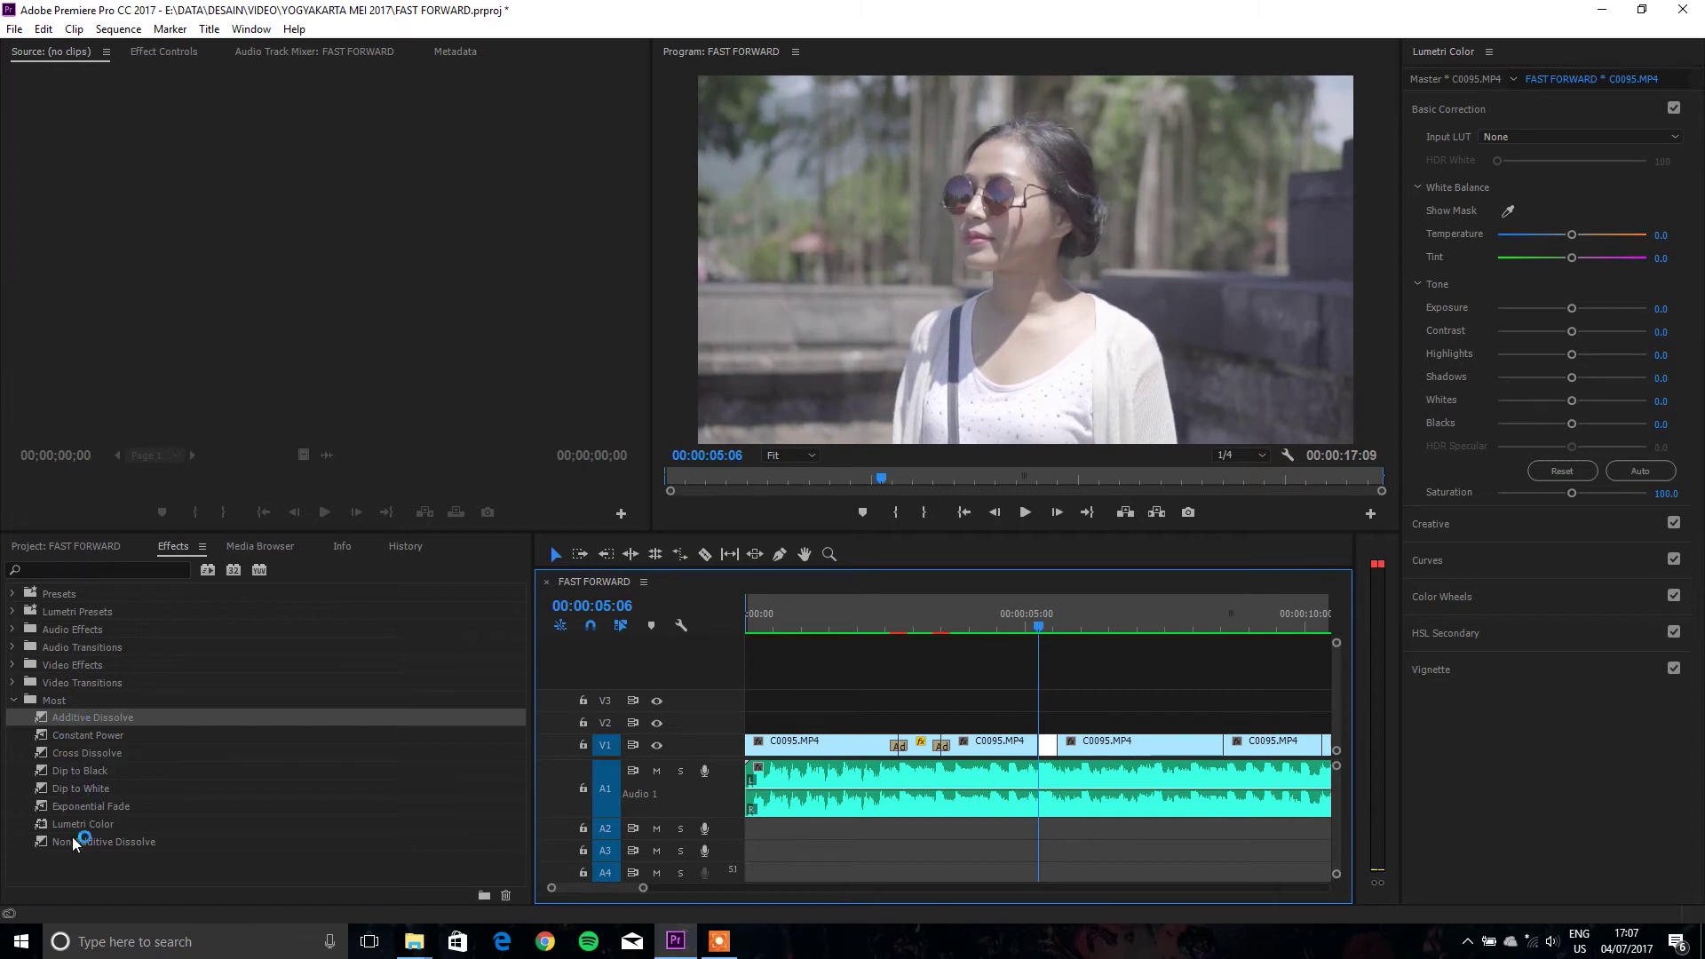
click(851, 625)
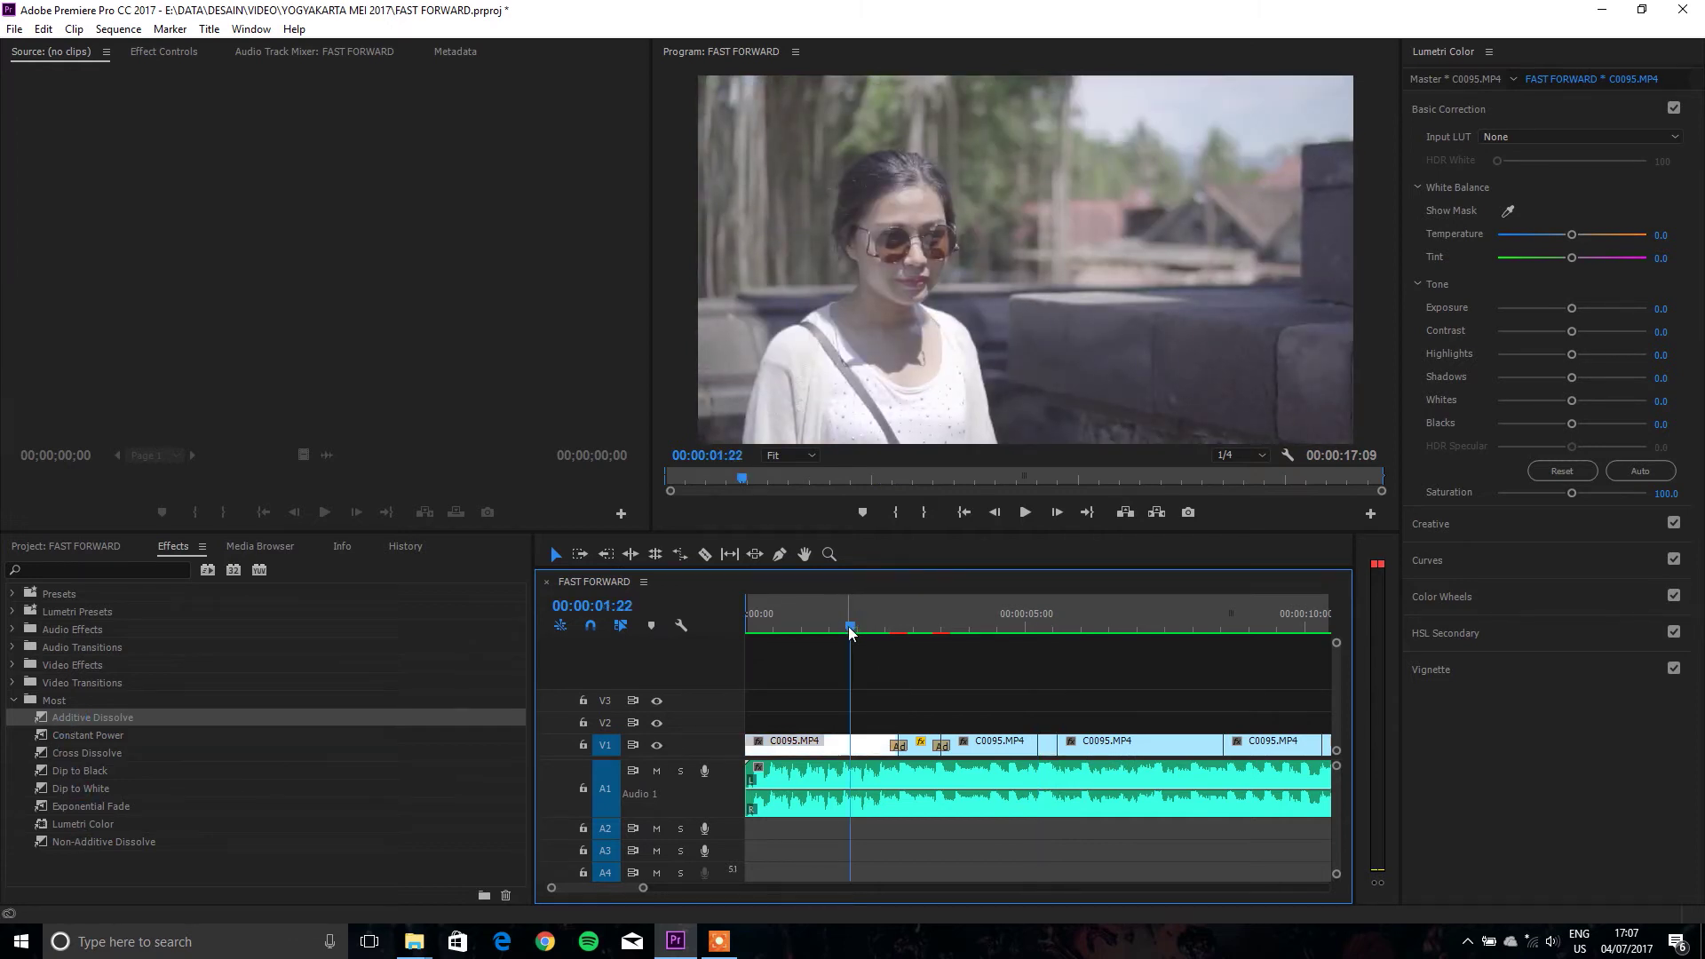
click(771, 620)
key(space)
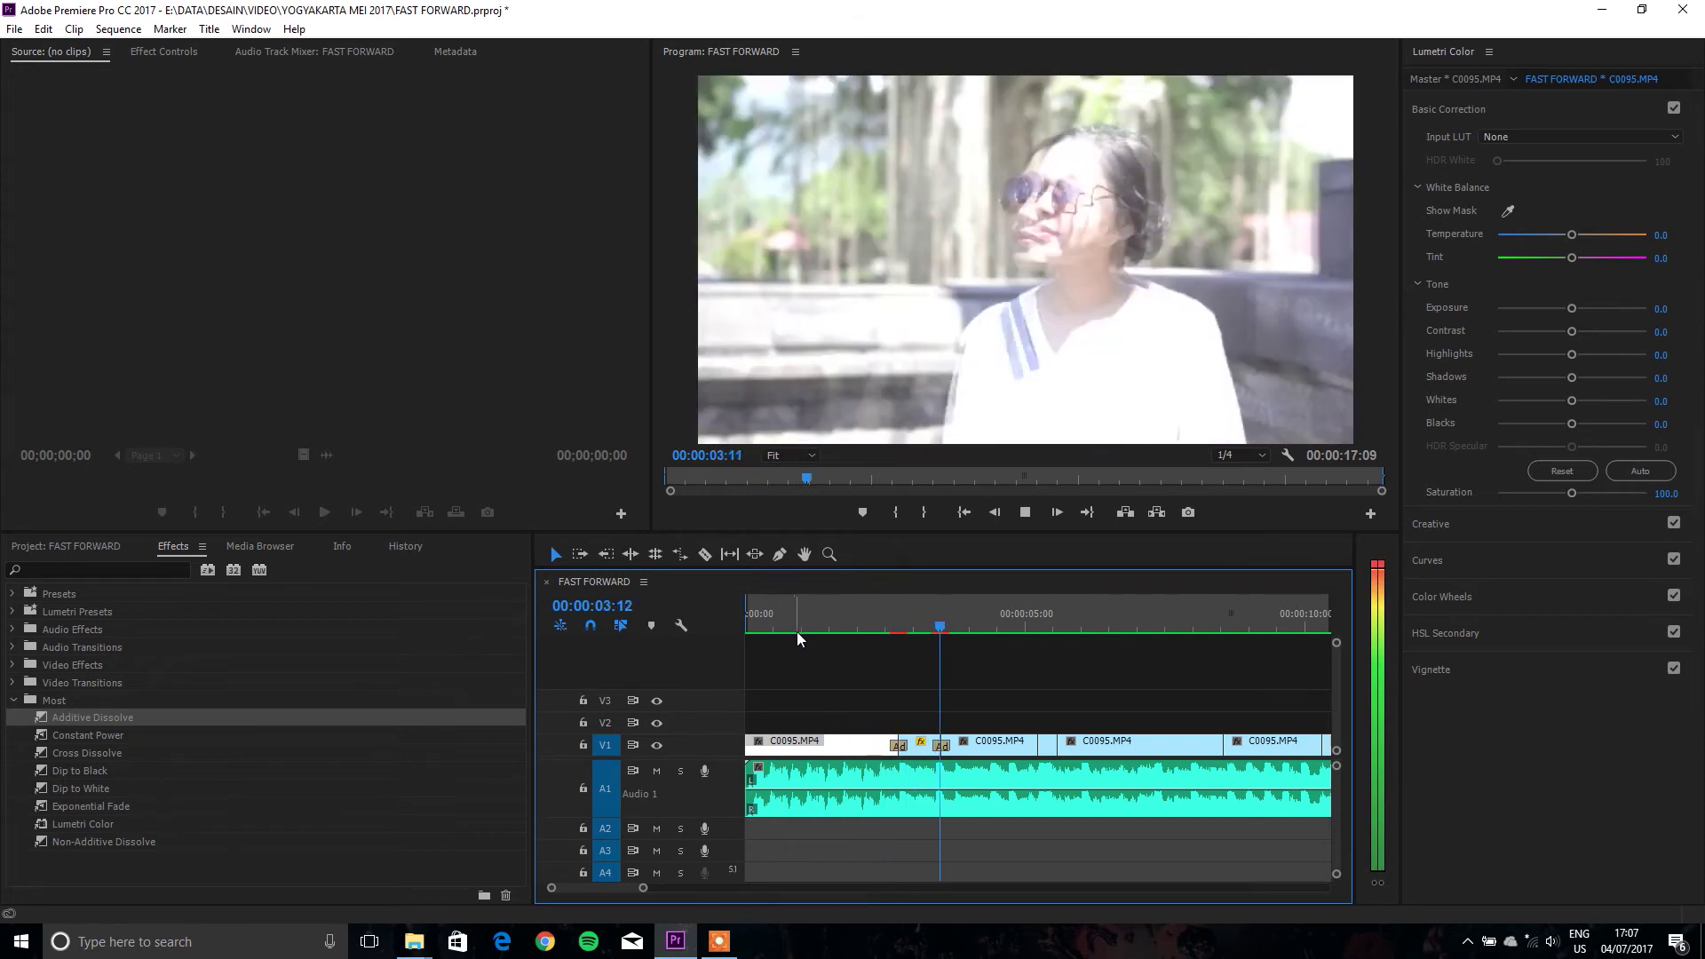
key(space)
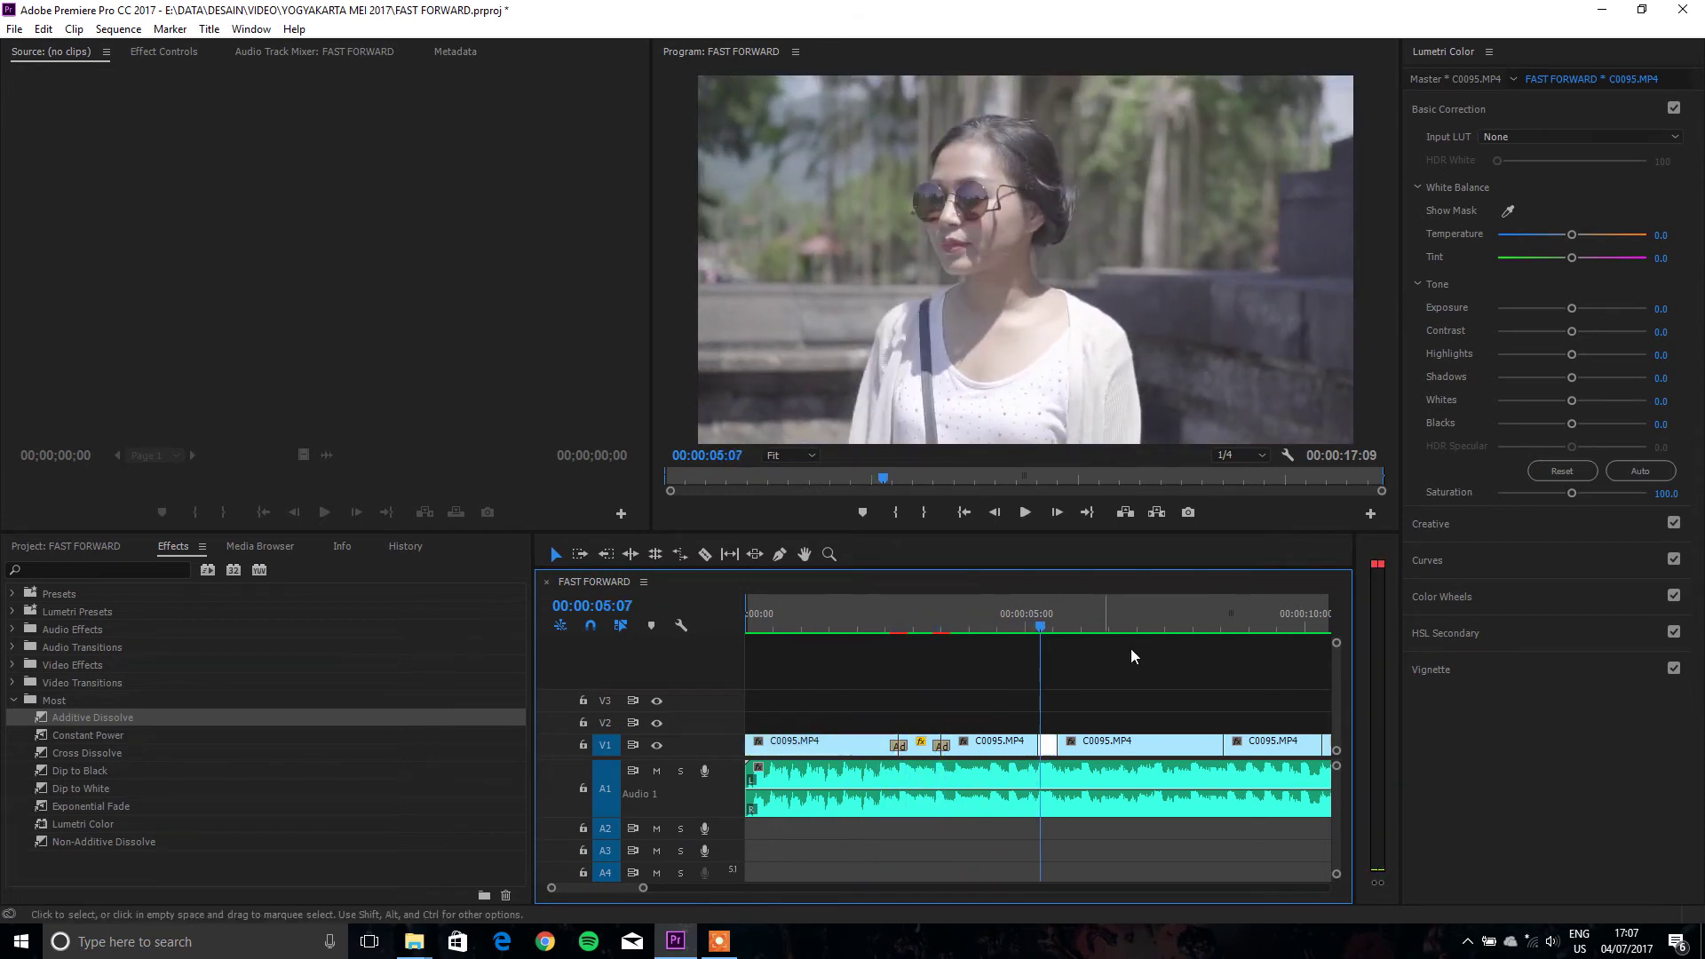
Step: Place a 10-frame Non-Additive Dissolve on the V1 cut near 5 seconds and preview it
click(1039, 621)
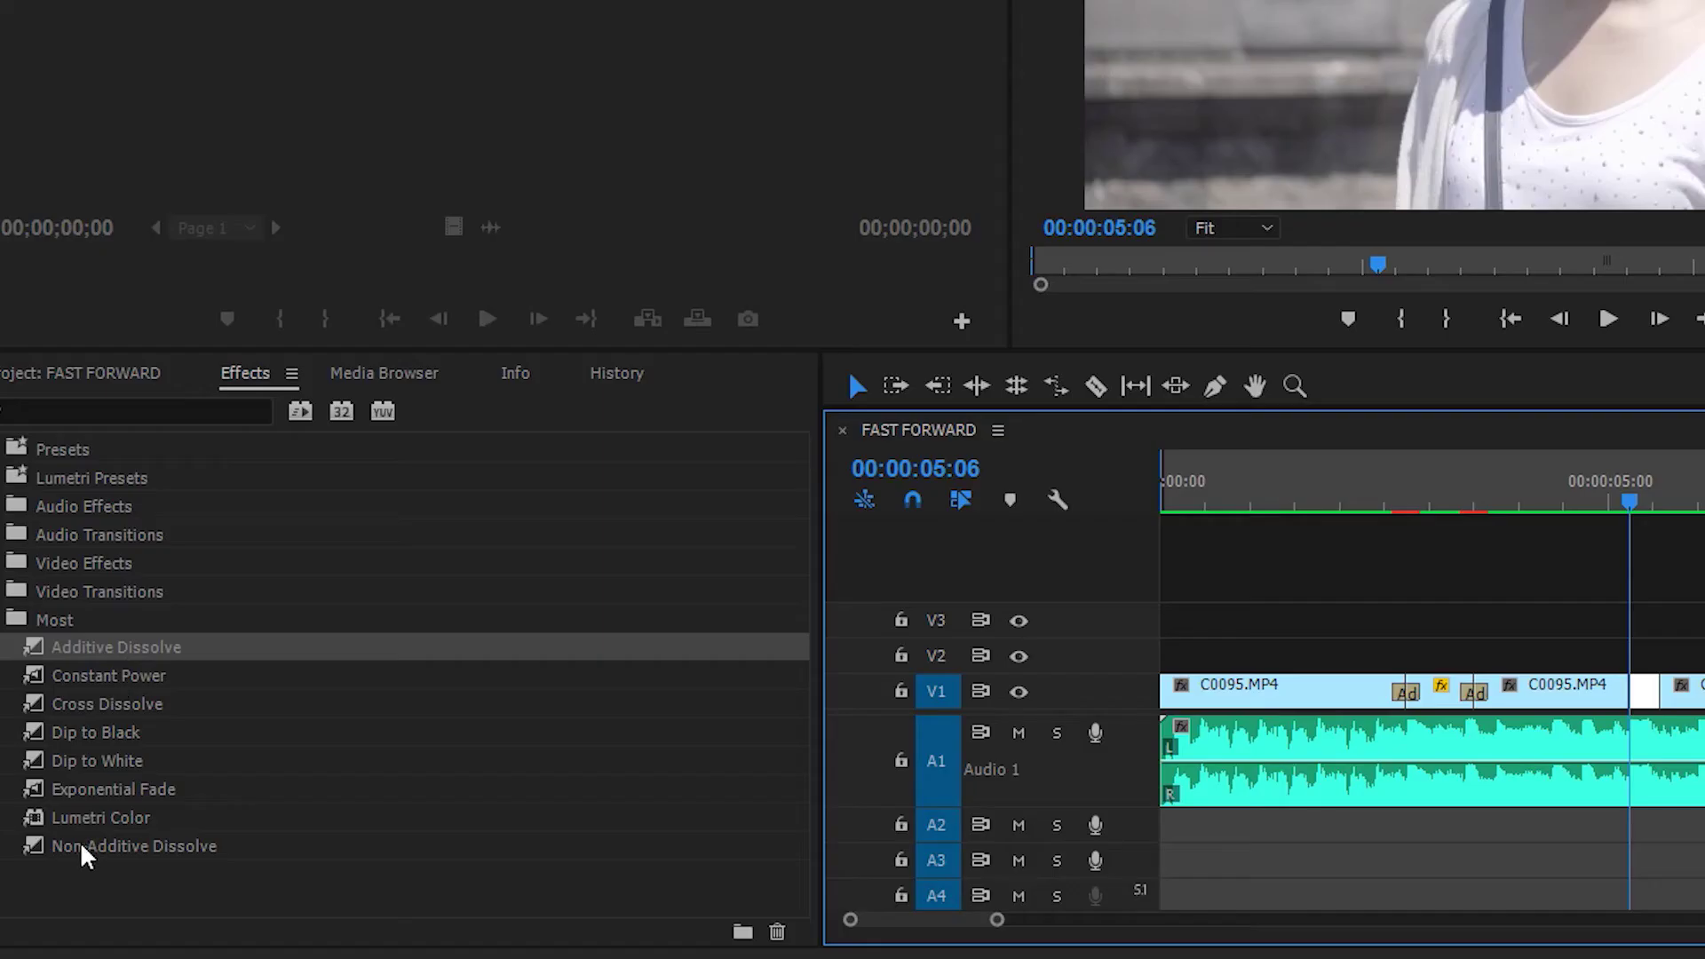
drag(71, 840, 1048, 738)
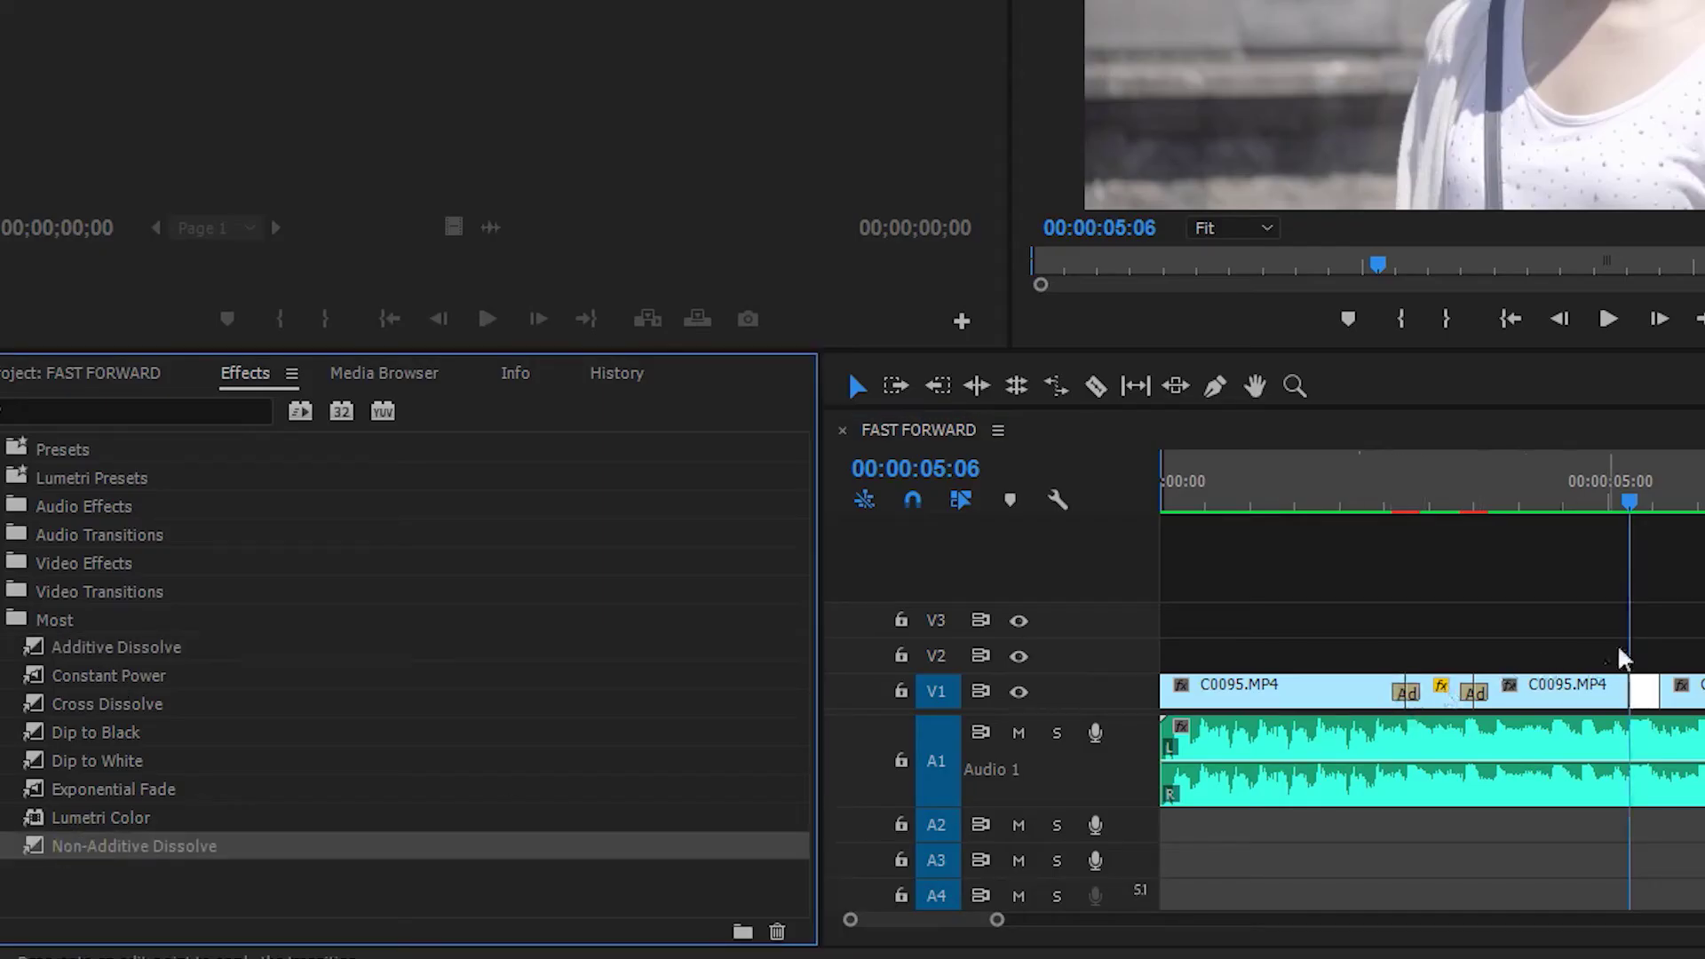
drag(1648, 684, 1030, 746)
double_click(1027, 748)
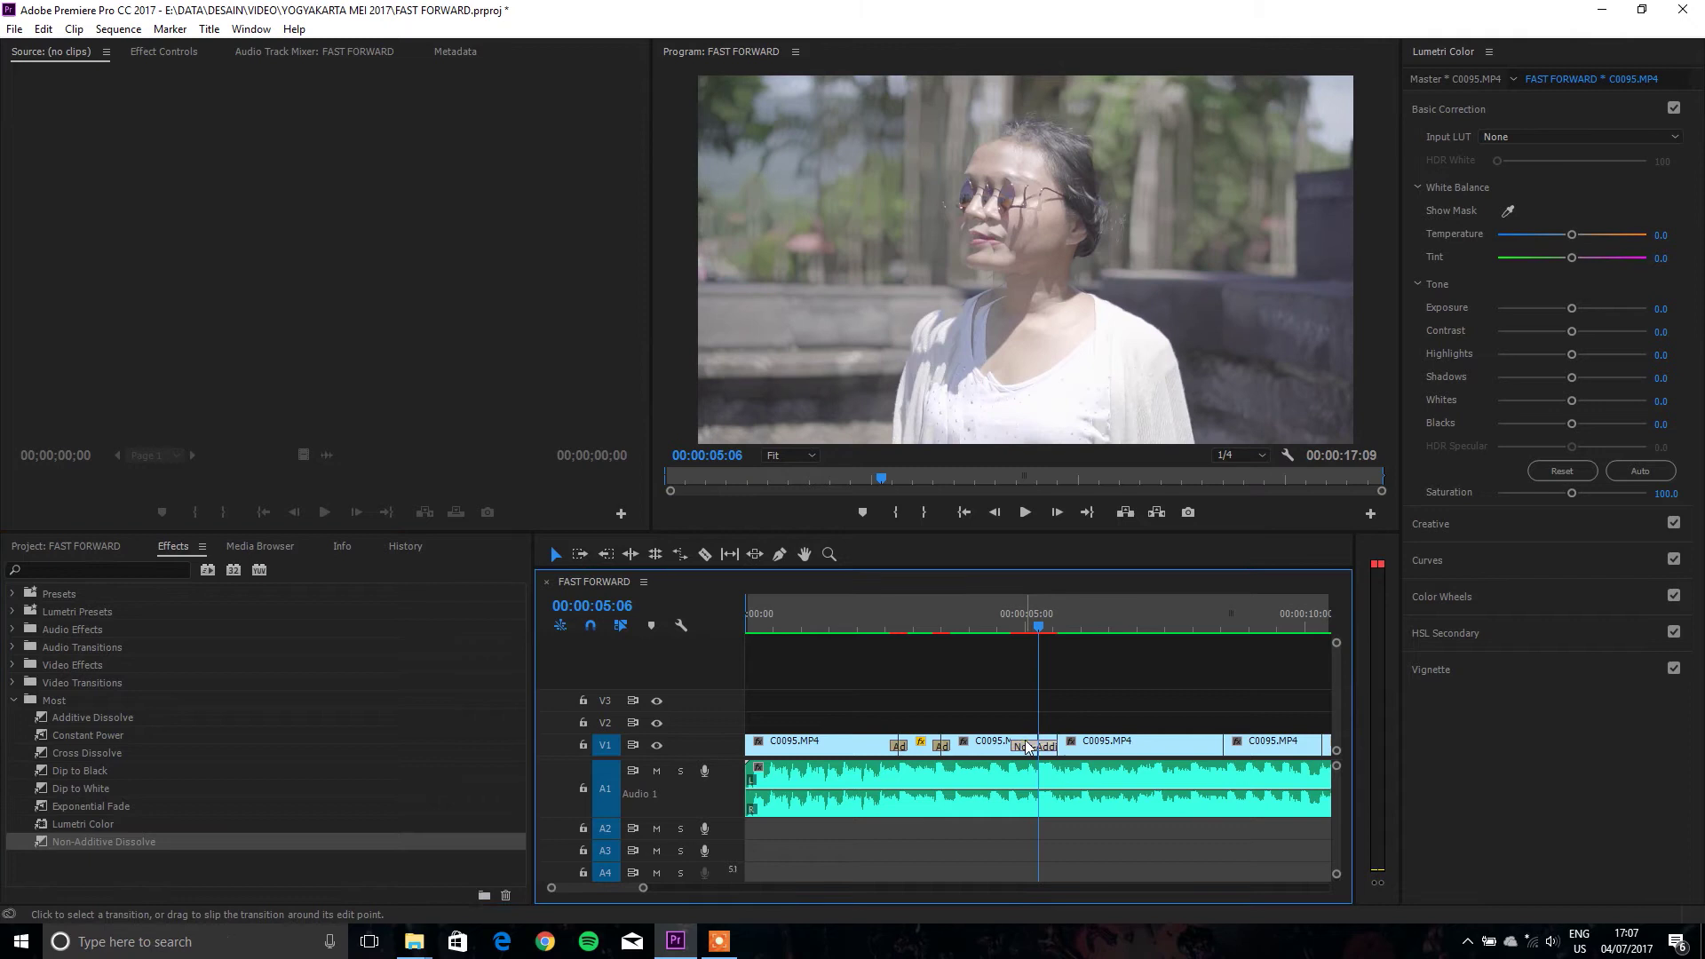
text(10)
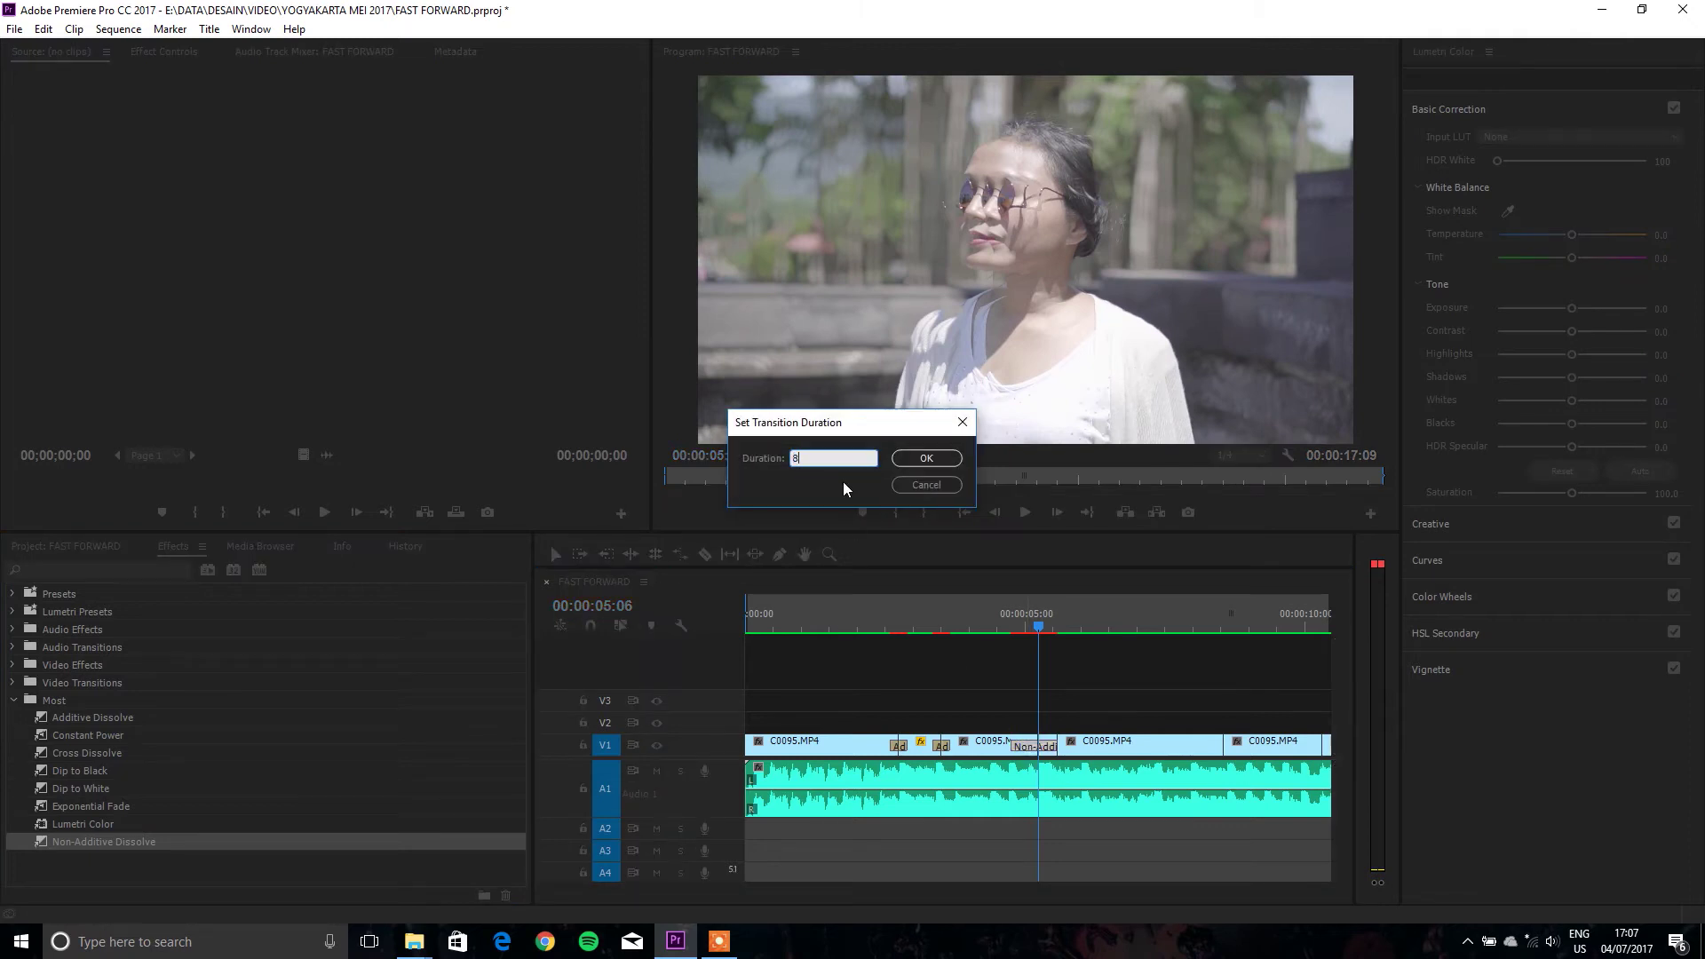
key(Return)
click(975, 624)
key(space)
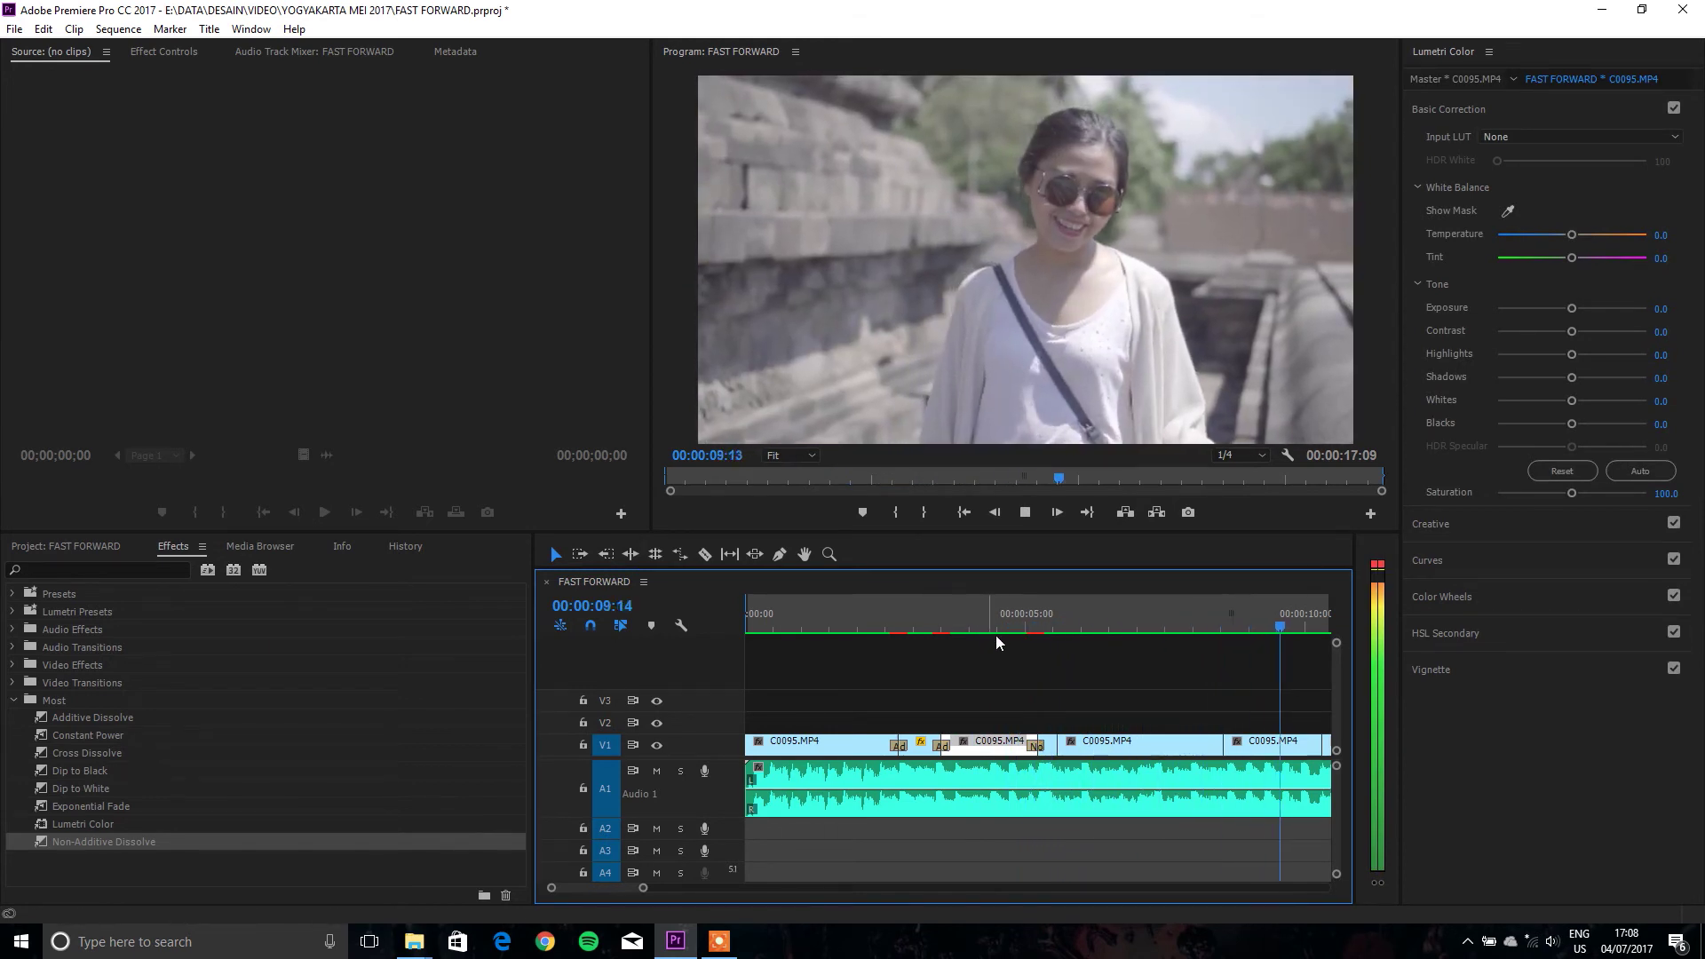
Step: Place a 10-frame Non-Additive Dissolve on the V1 cut near 10 seconds
key(space)
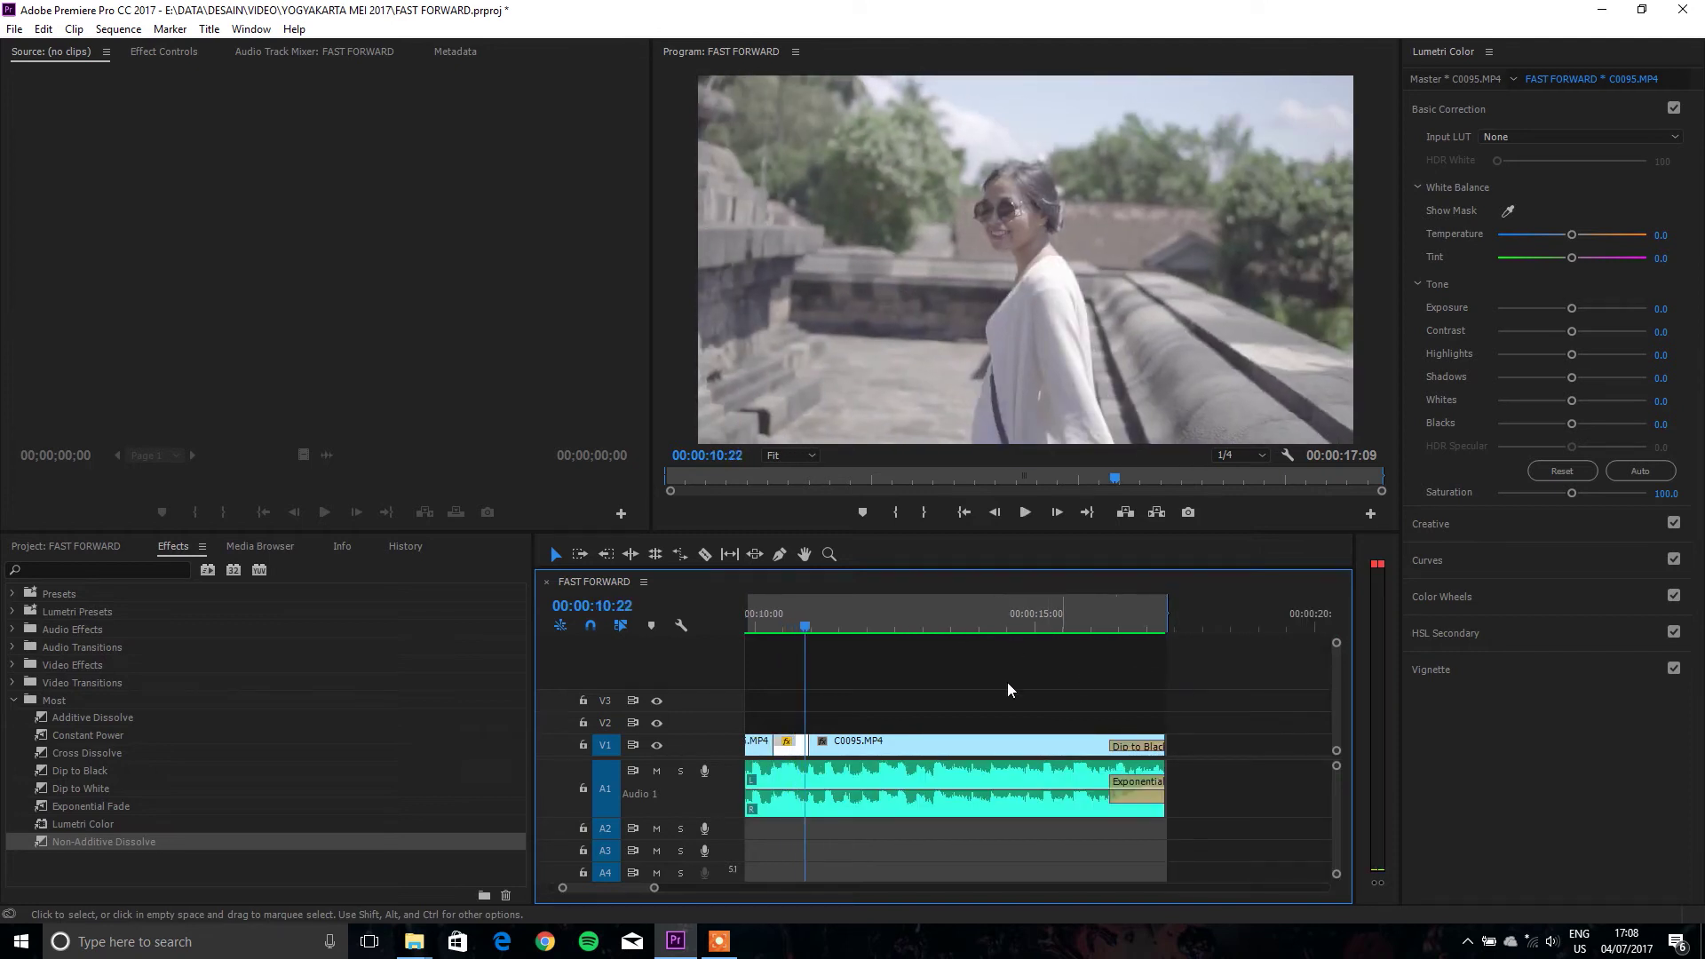
mouse_move(806, 633)
mouse_down()
mouse_move(885, 643)
mouse_move(927, 702)
mouse_up()
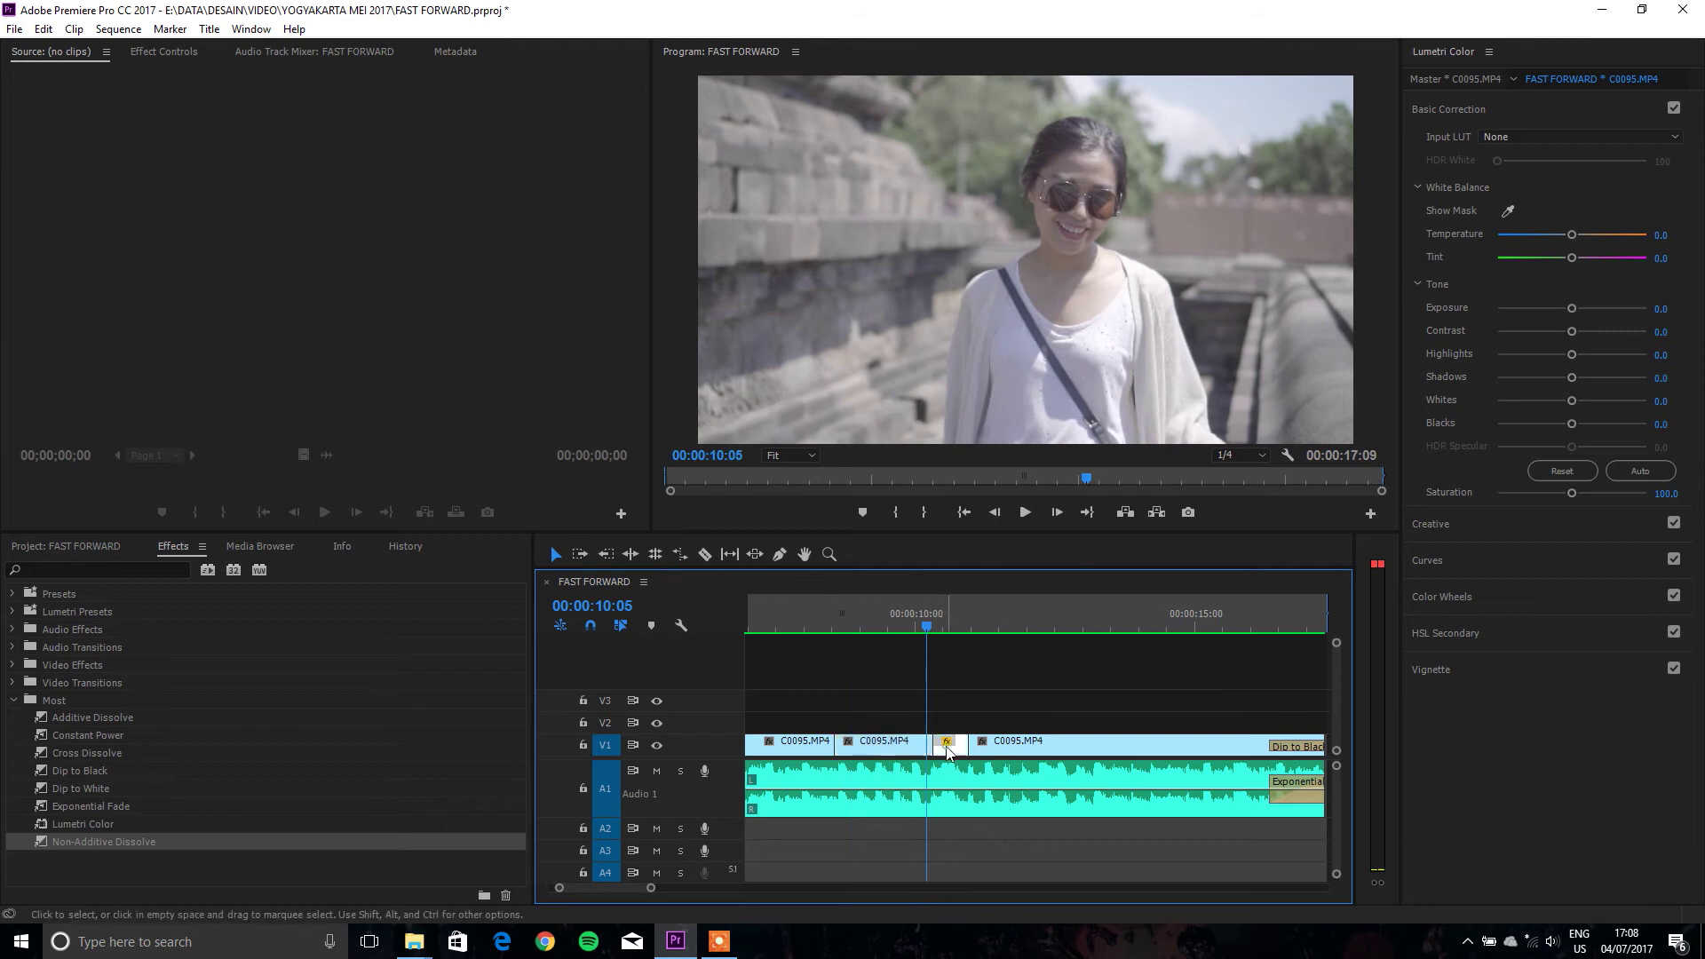
click(924, 748)
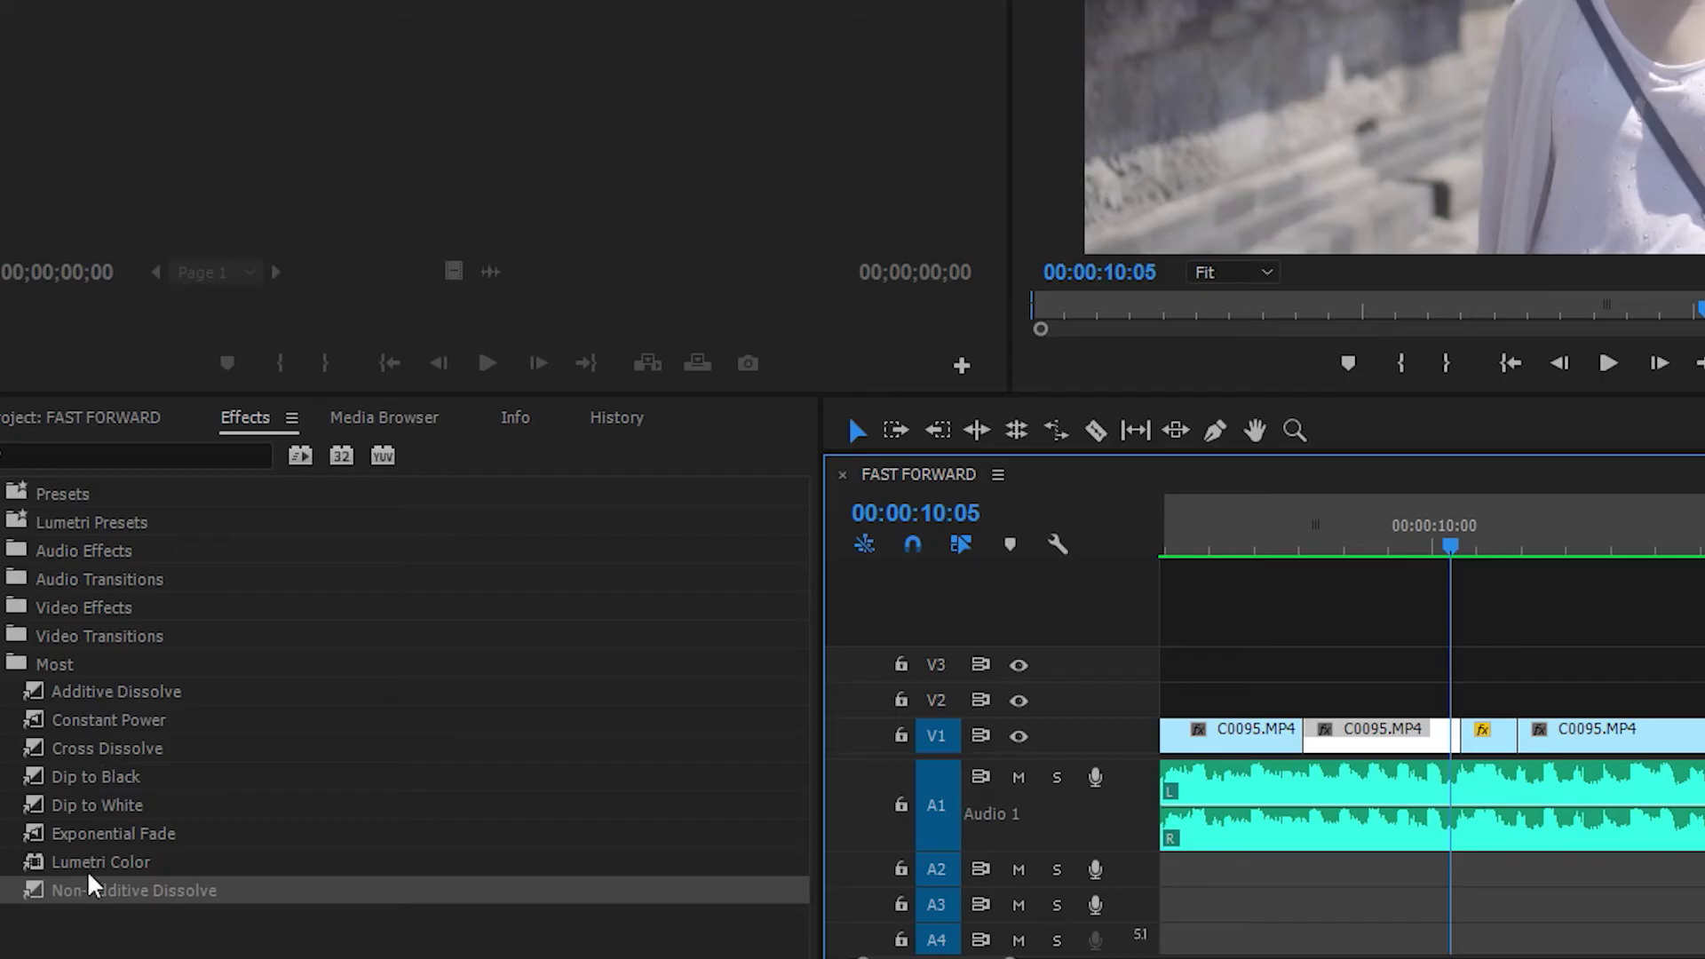
drag(86, 843, 492, 835)
drag(1495, 778, 1477, 737)
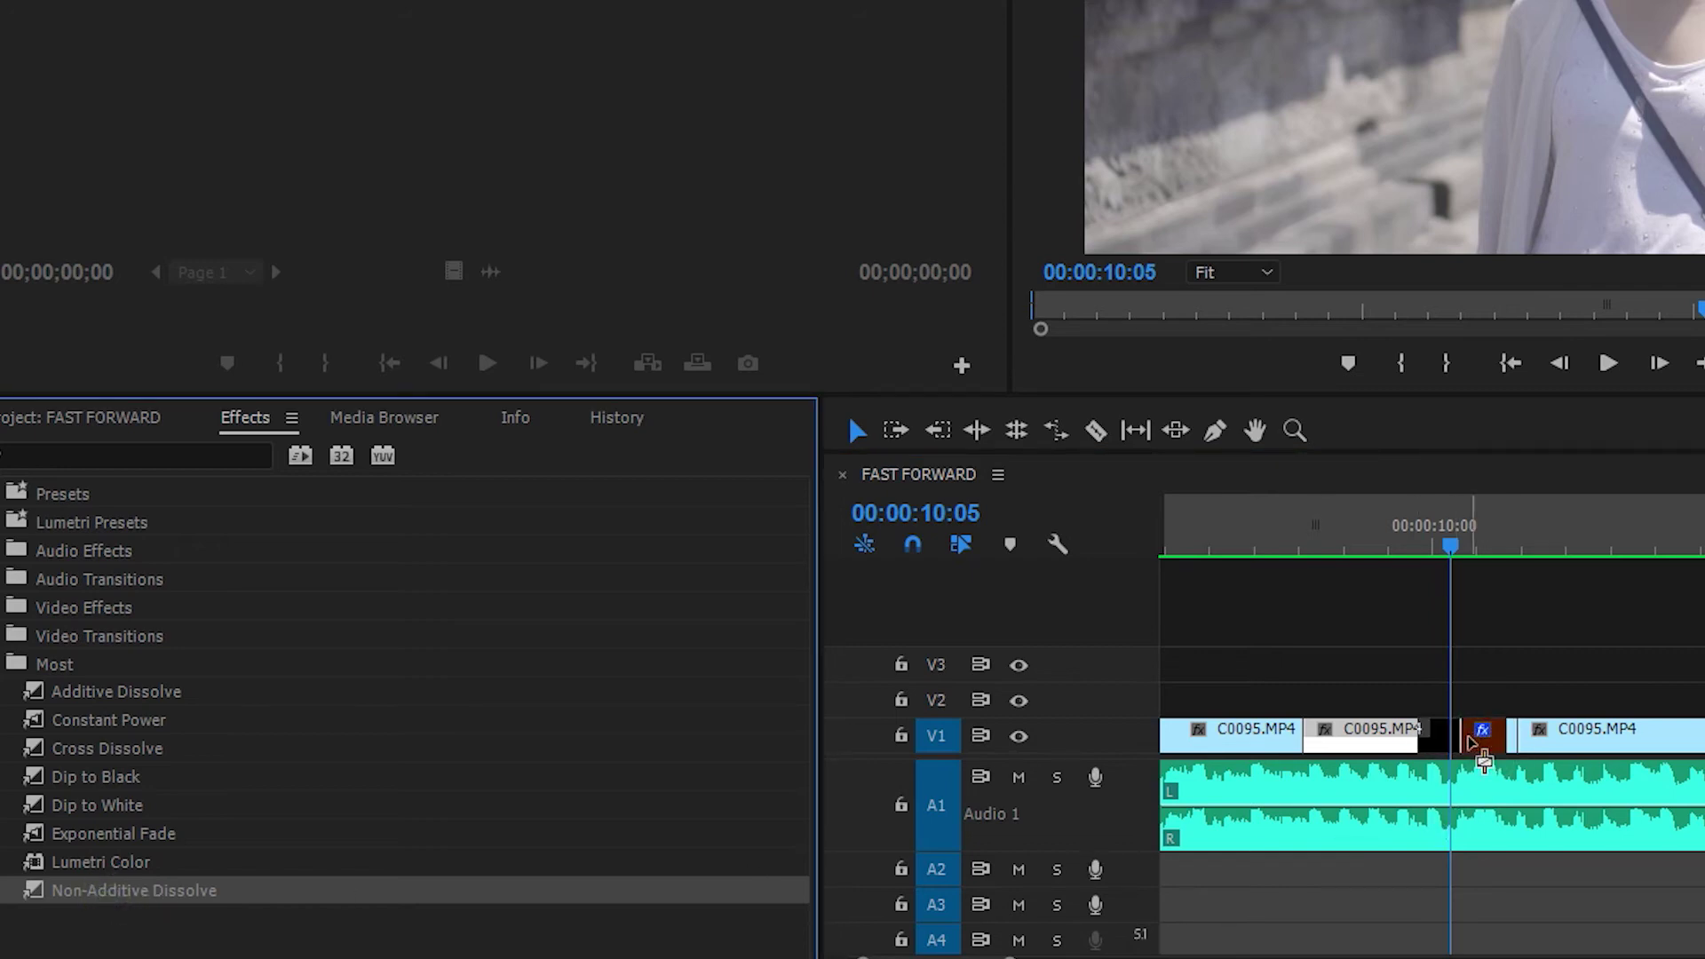
double_click(948, 752)
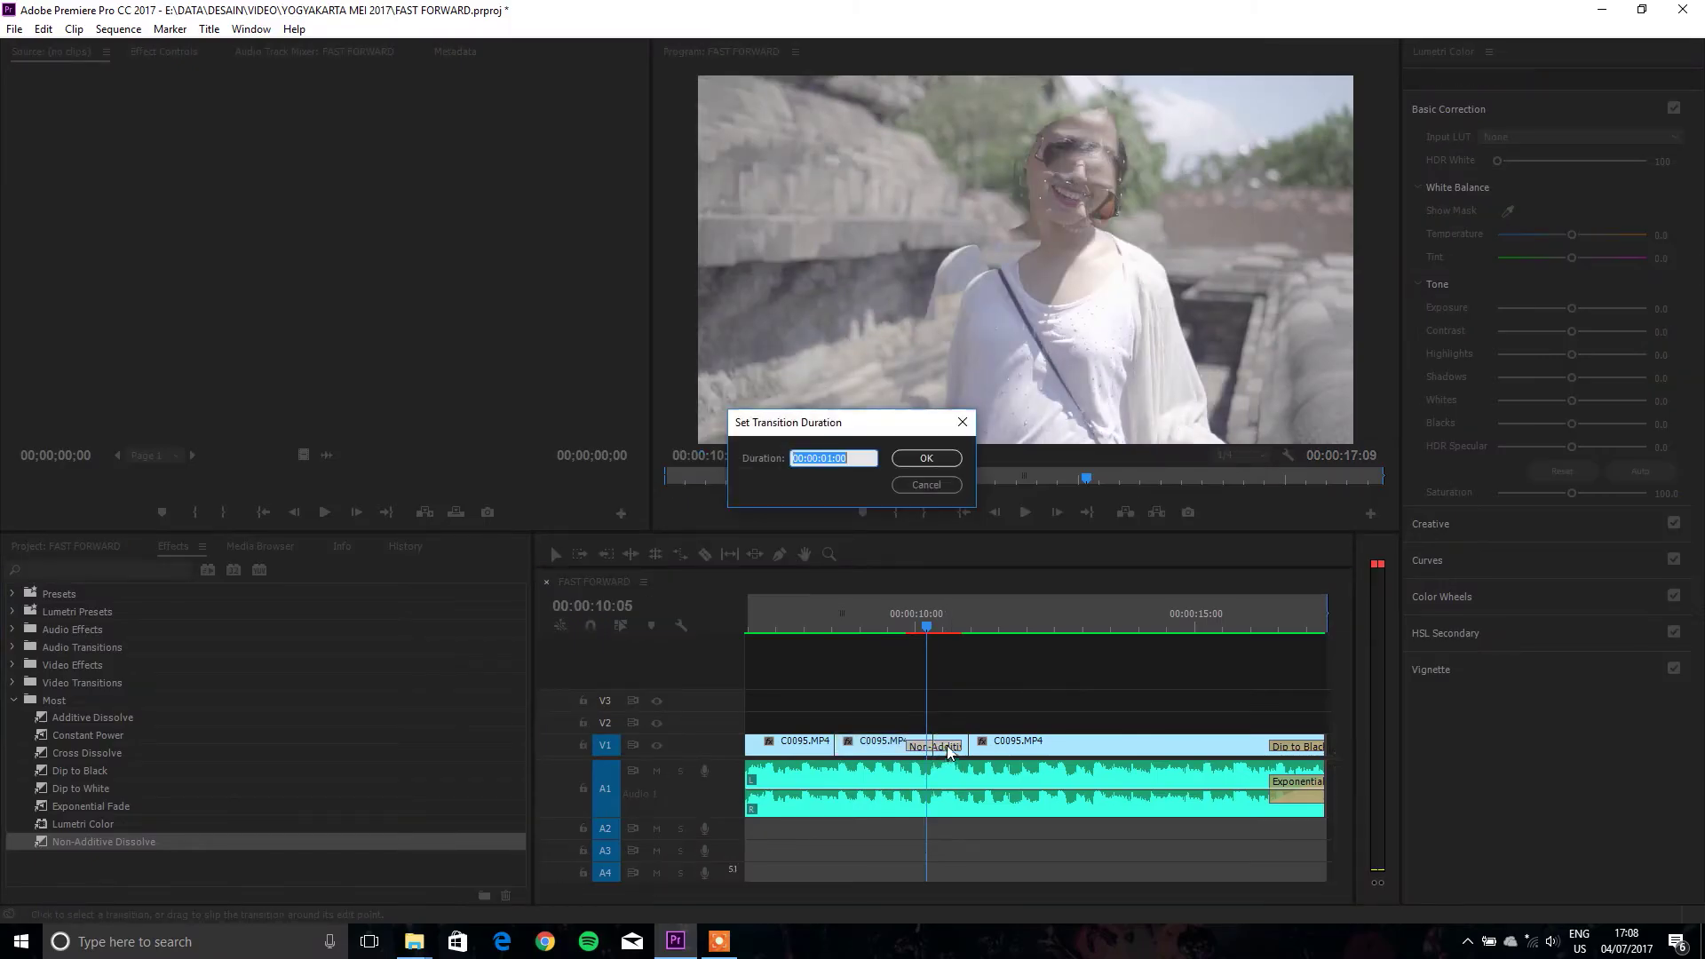
text(10)
key(Return)
Step: Add another Non-Additive Dissolve at the following cut and play back both transitions
mouse_move(115, 840)
mouse_down()
mouse_move(912, 779)
mouse_move(975, 751)
mouse_up()
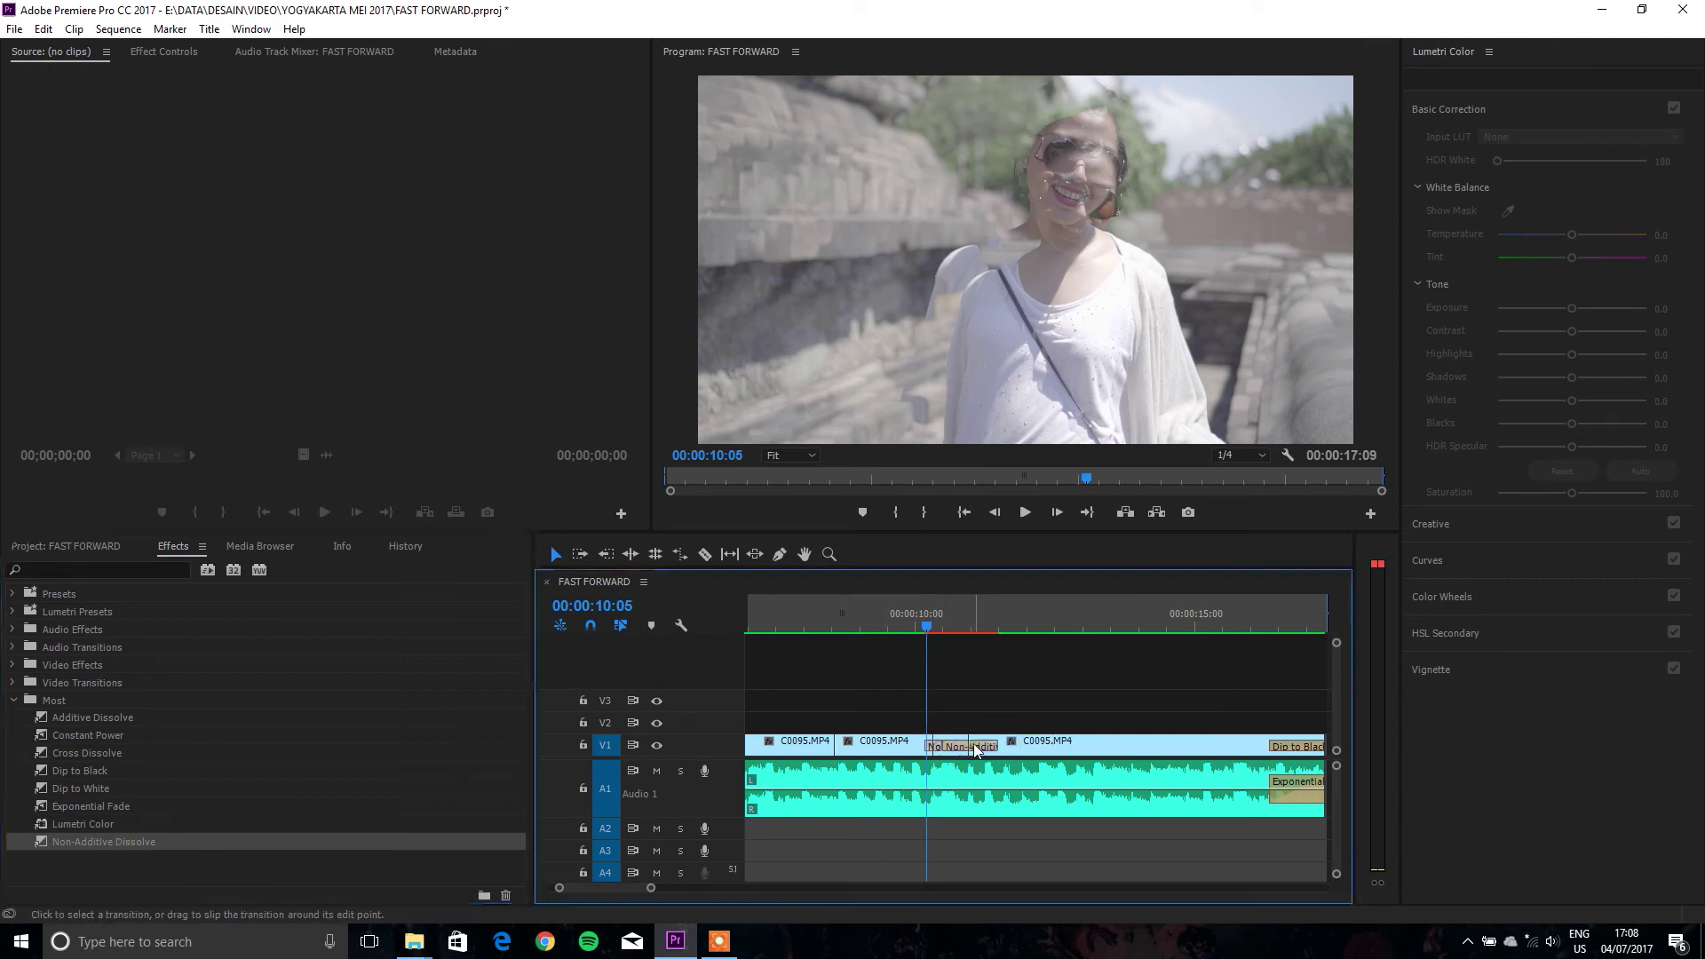
double_click(975, 749)
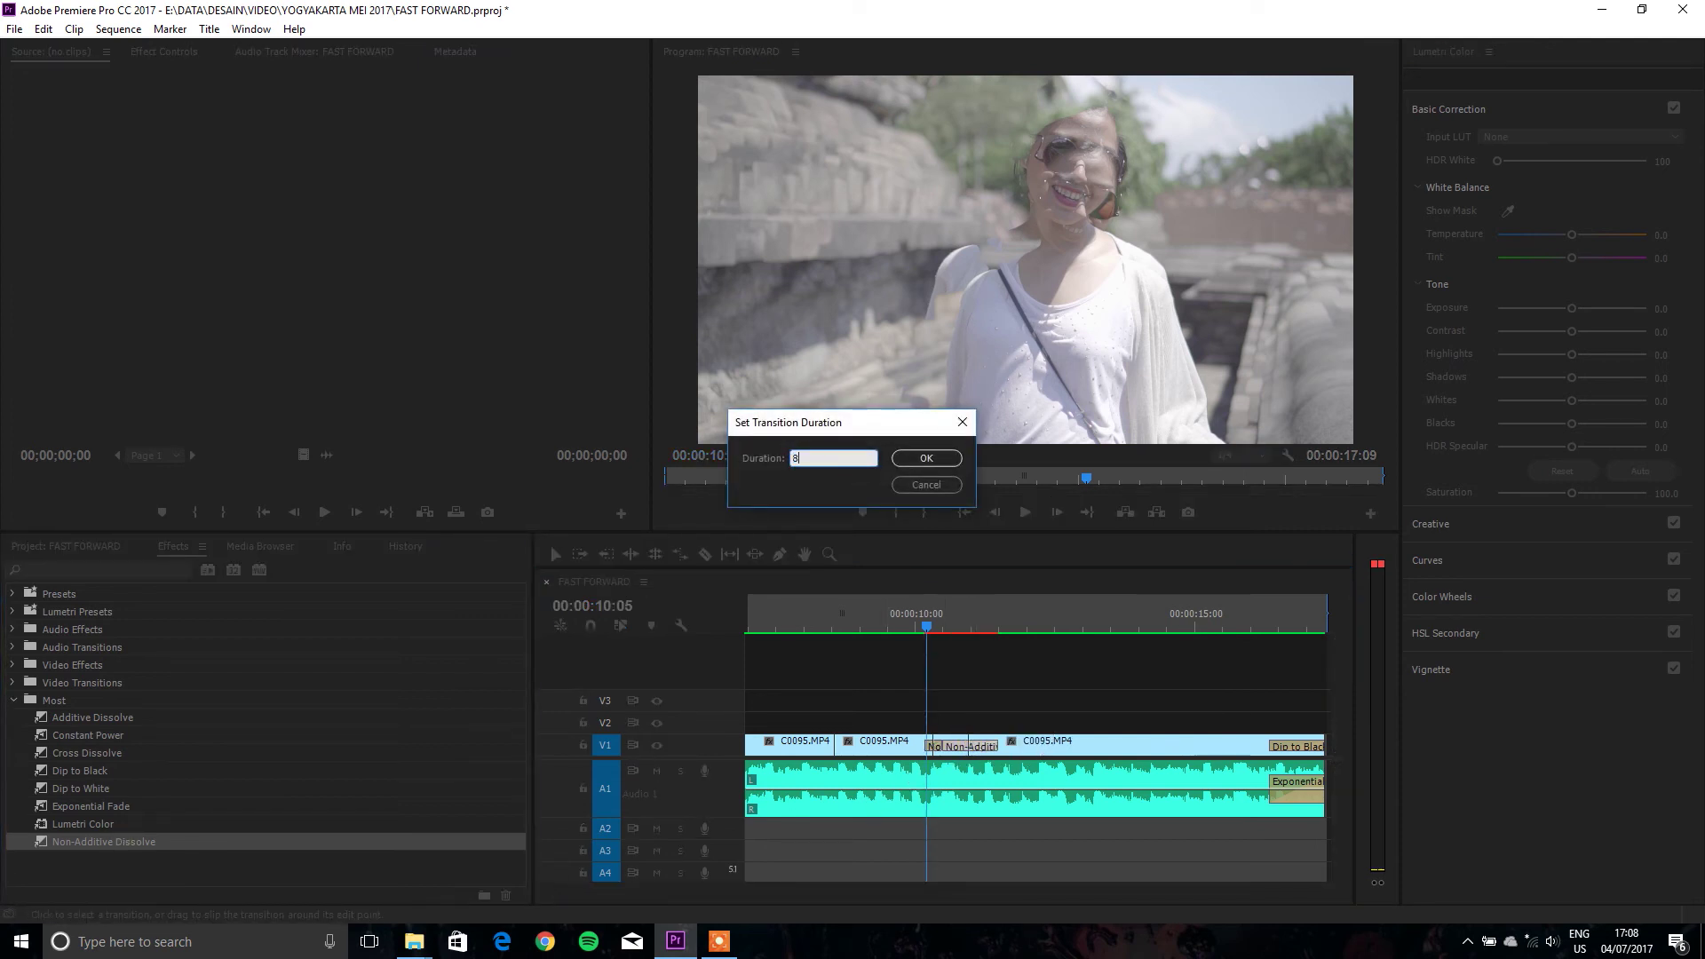
key(Return)
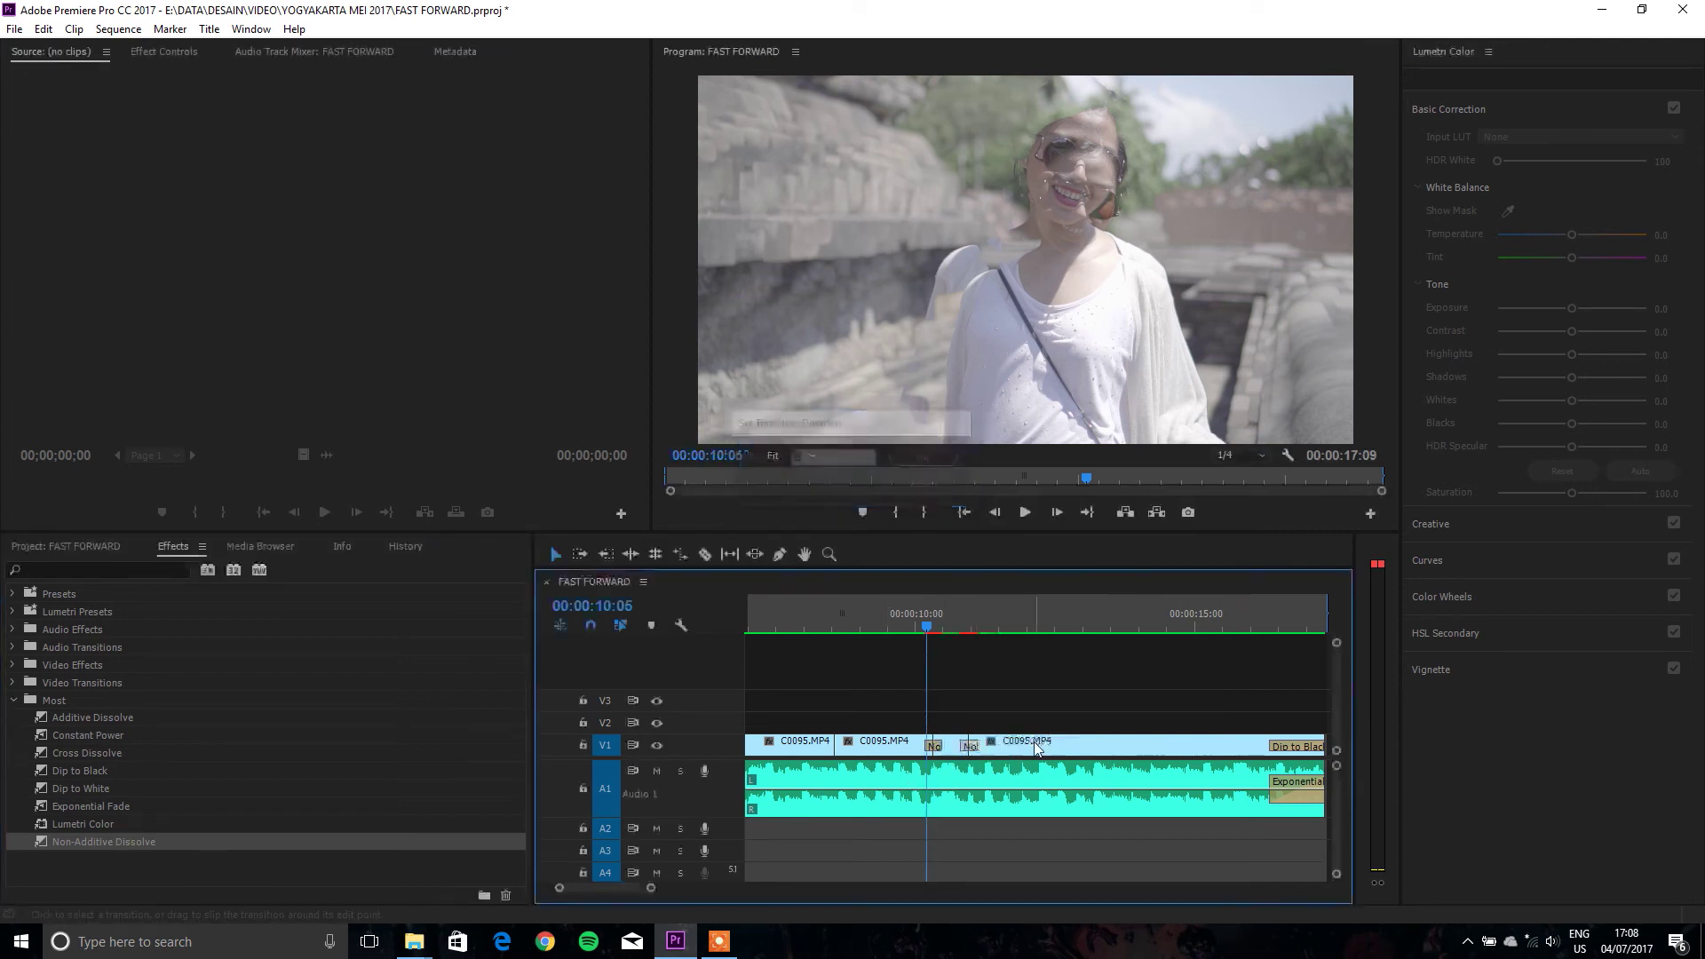
key(space)
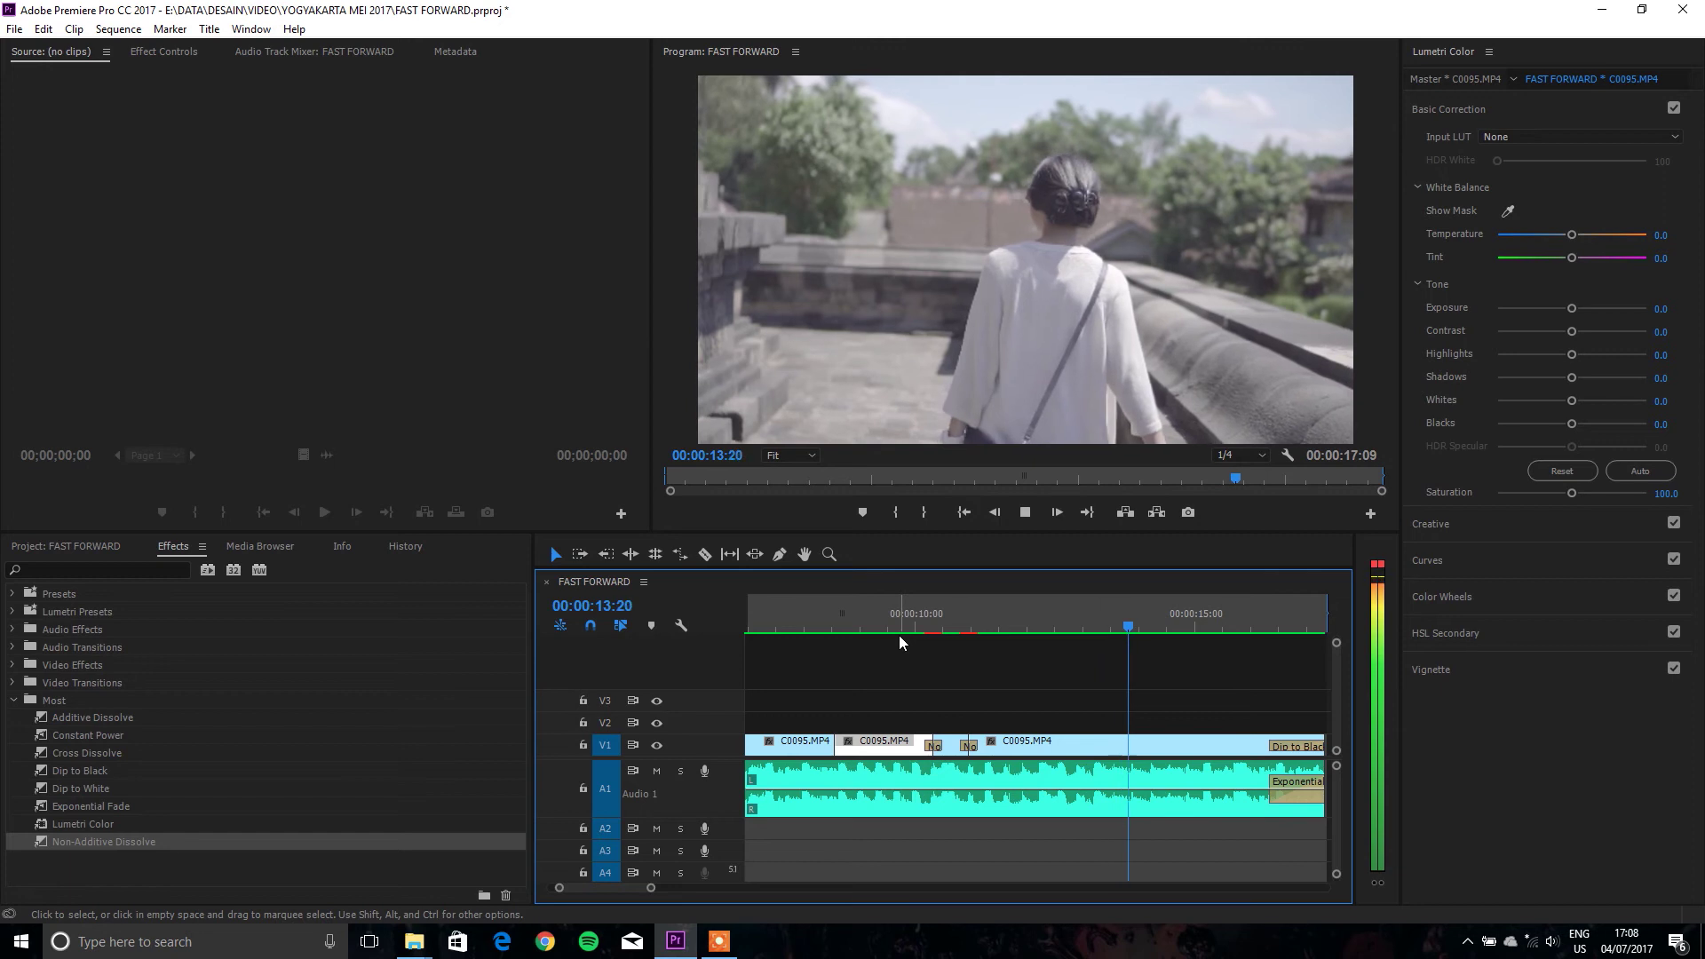
Step: Stop playback and render the full FAST FORWARD sequence from In to Out
key(space)
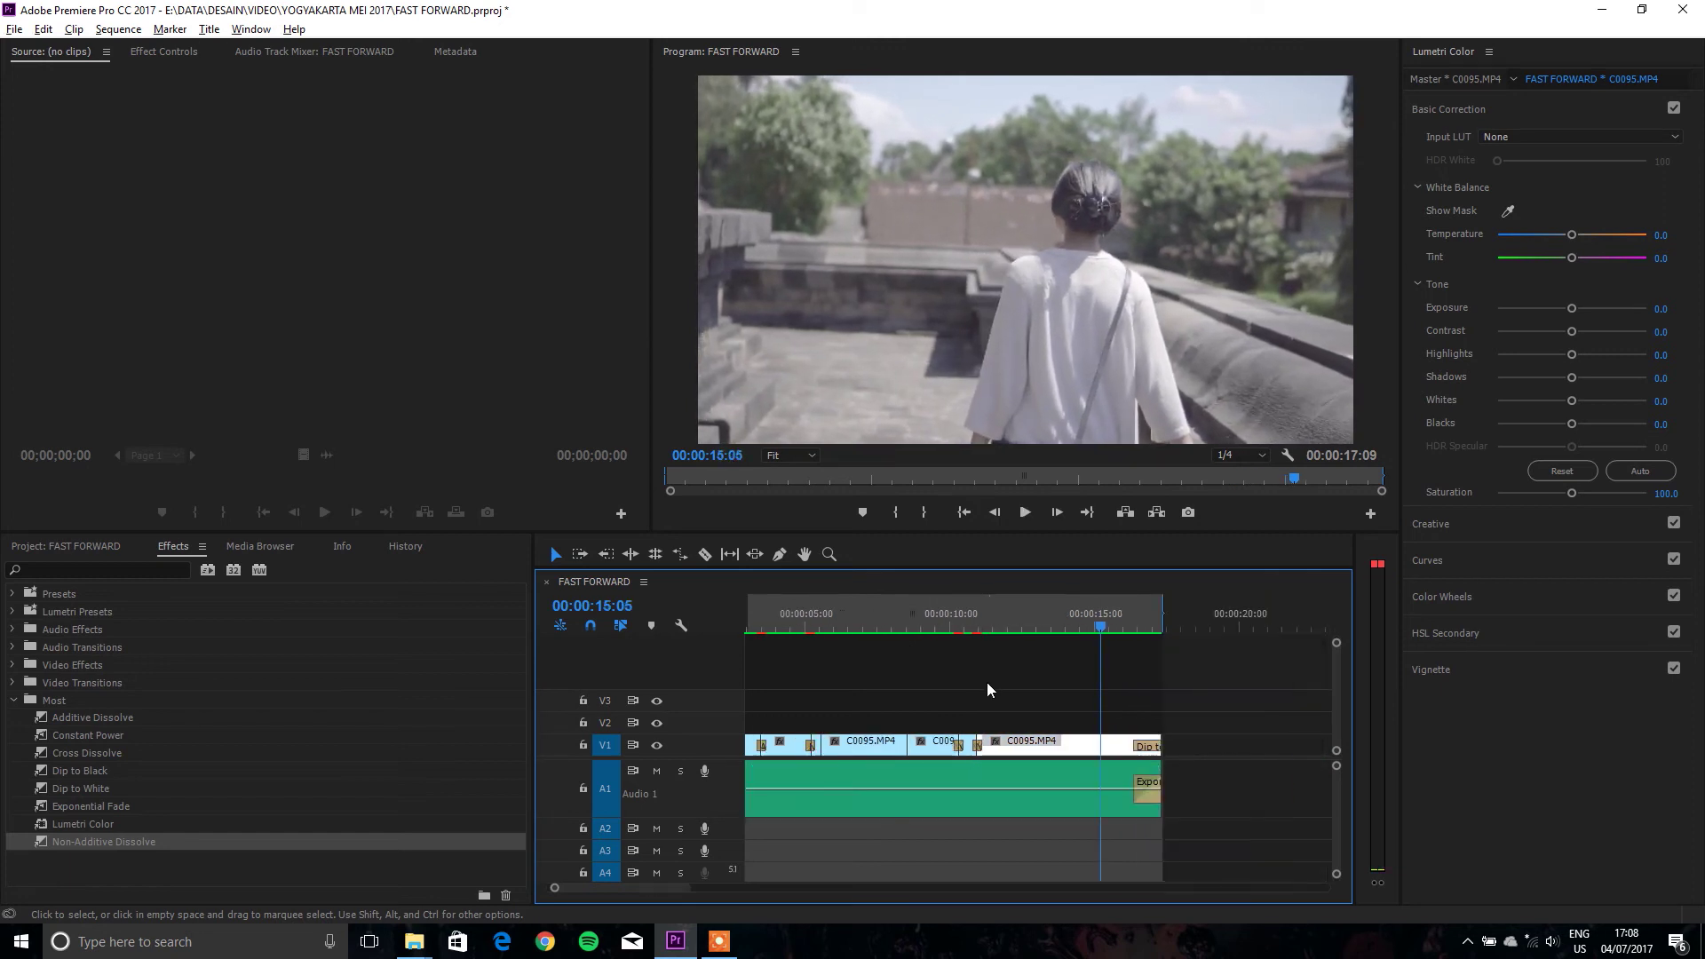
scroll(988, 682, down, 5)
key(s)
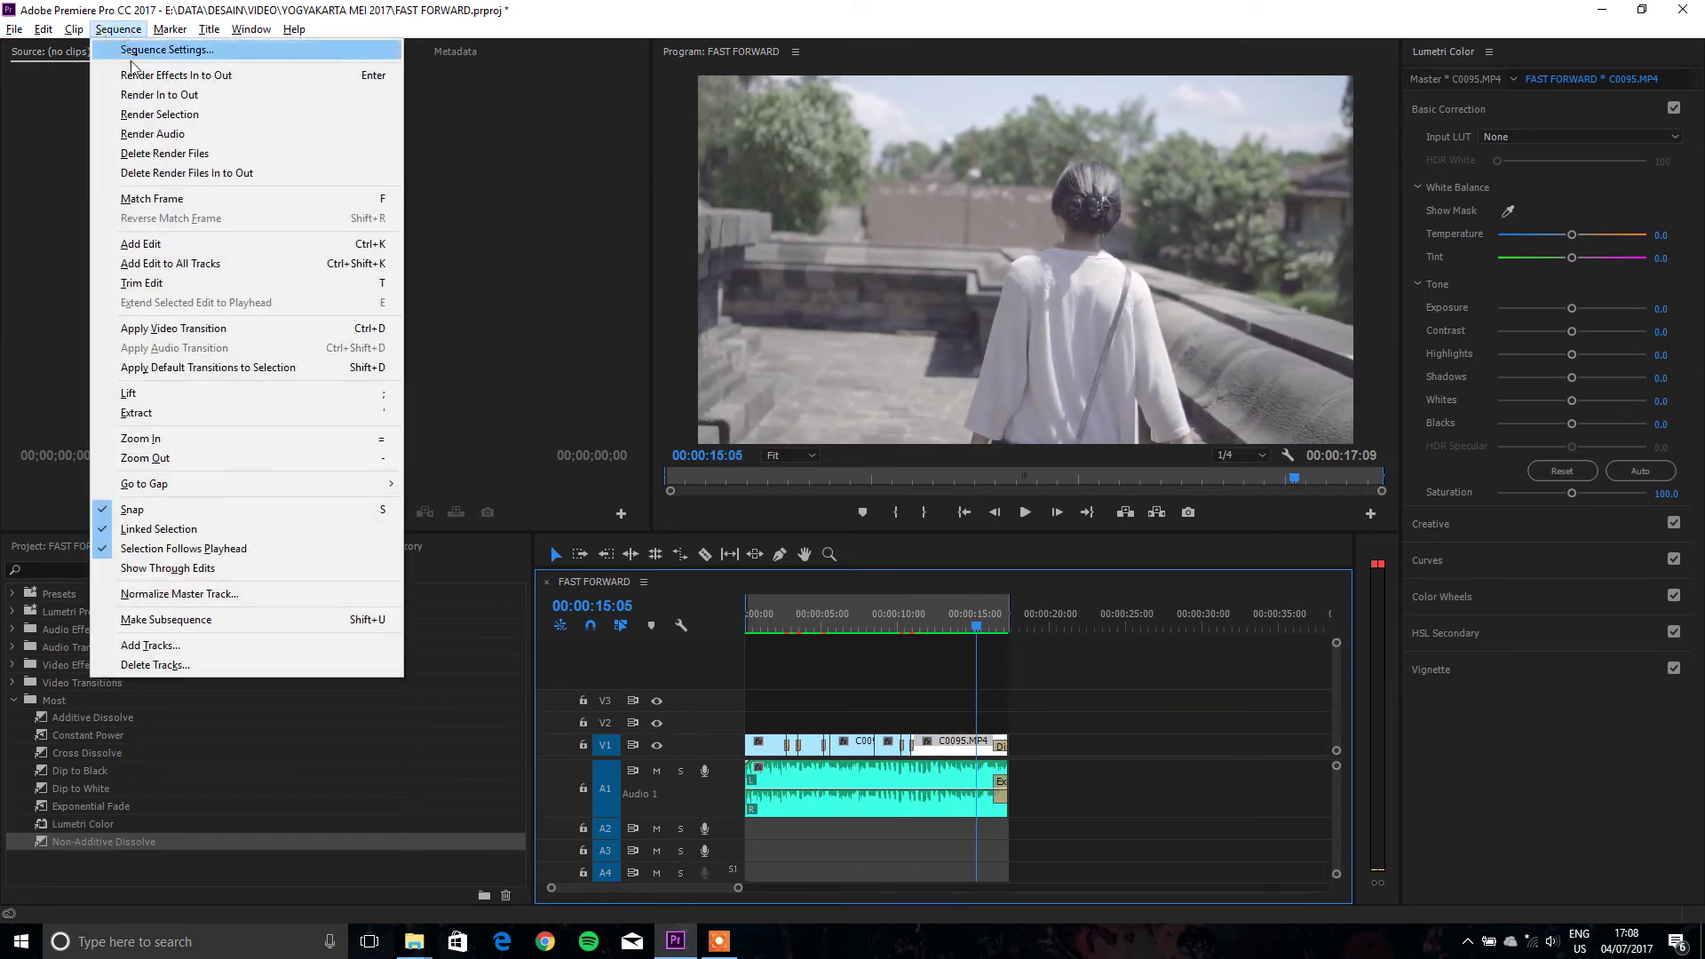
click(163, 96)
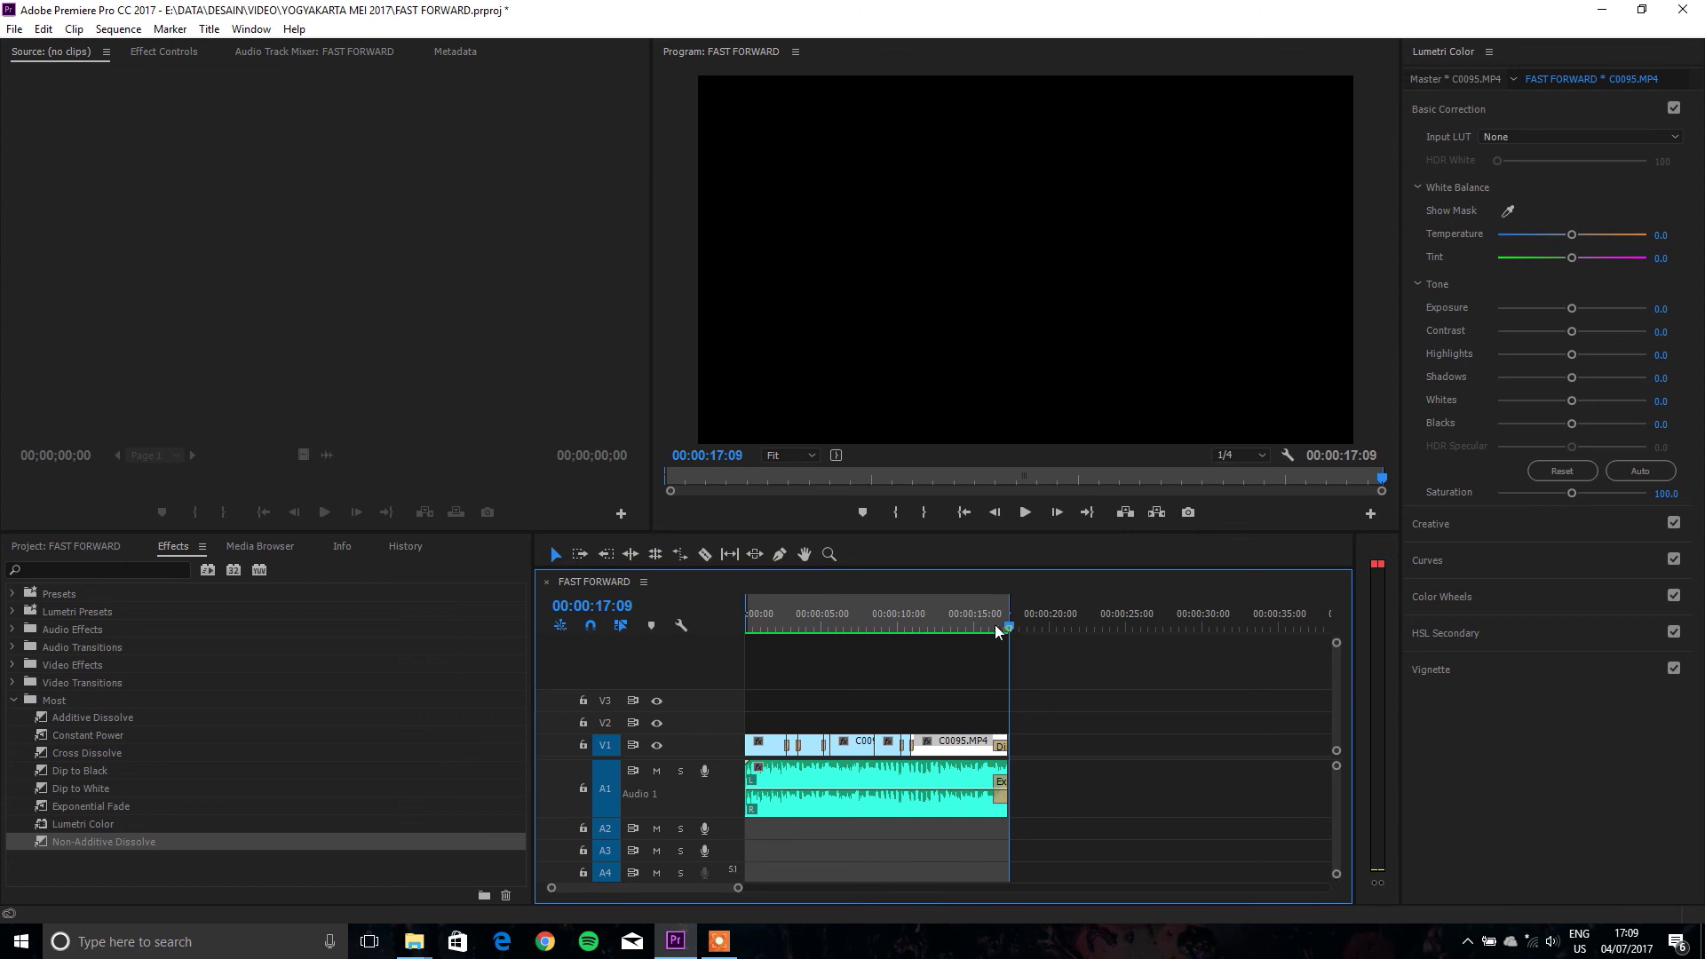
Step: Play the rendered montage from 00:00:00:00 through to its 00:00:17:09 end
drag(999, 632, 641, 607)
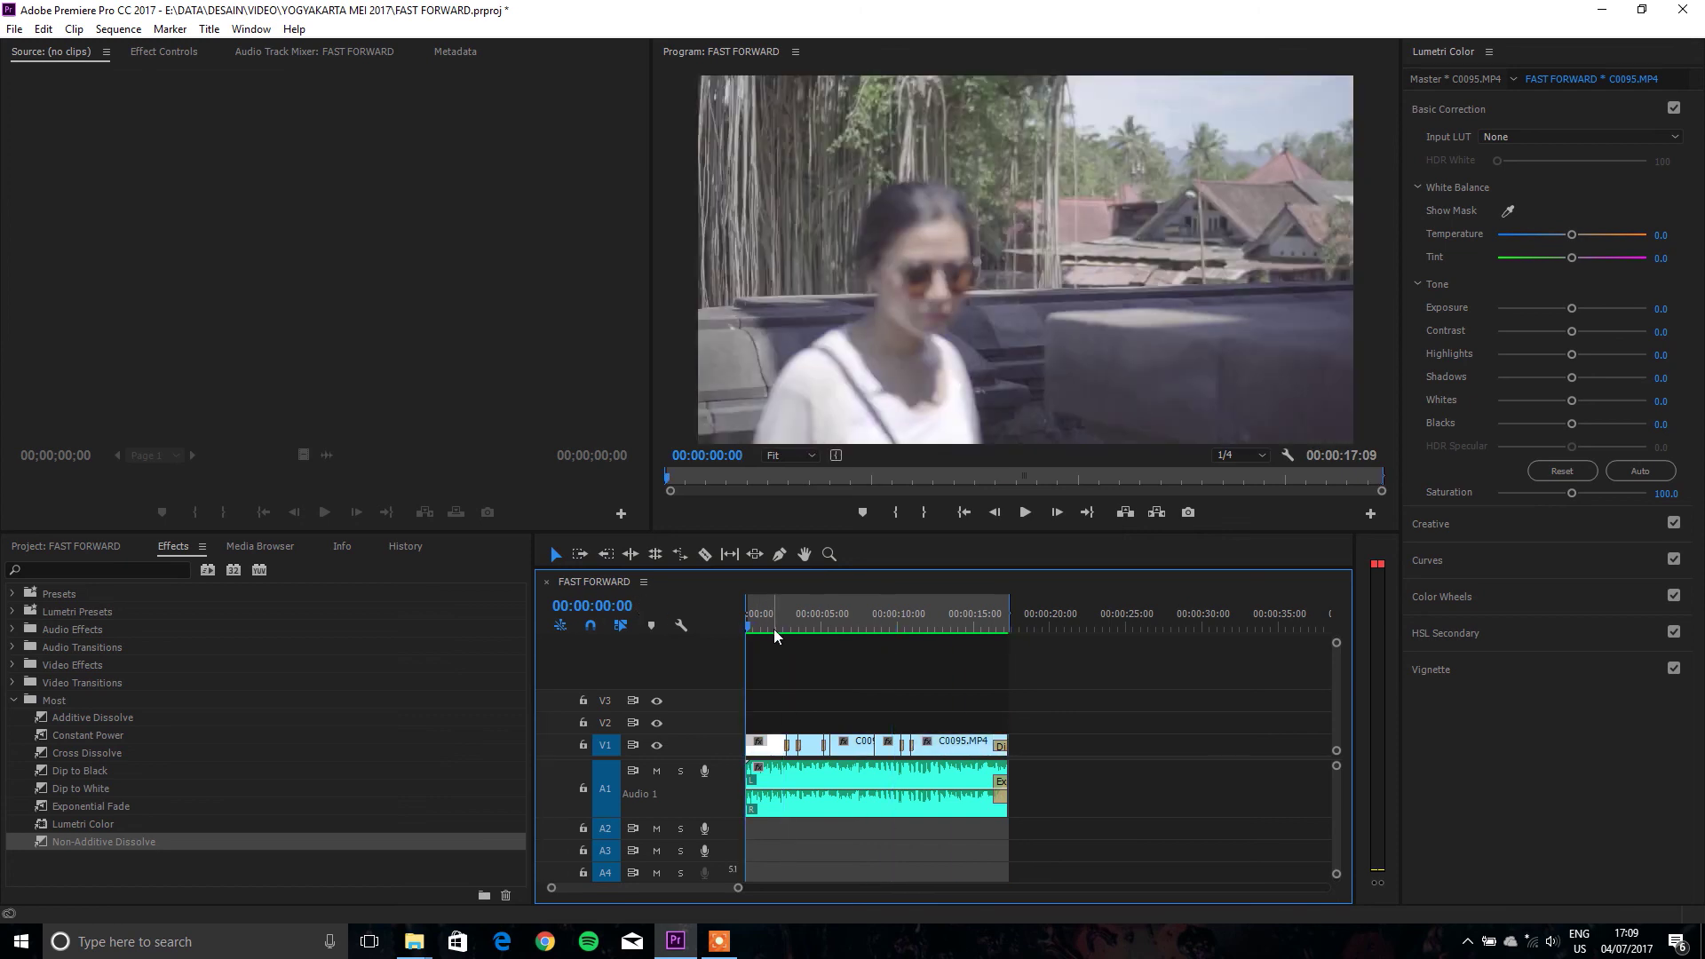
key(space)
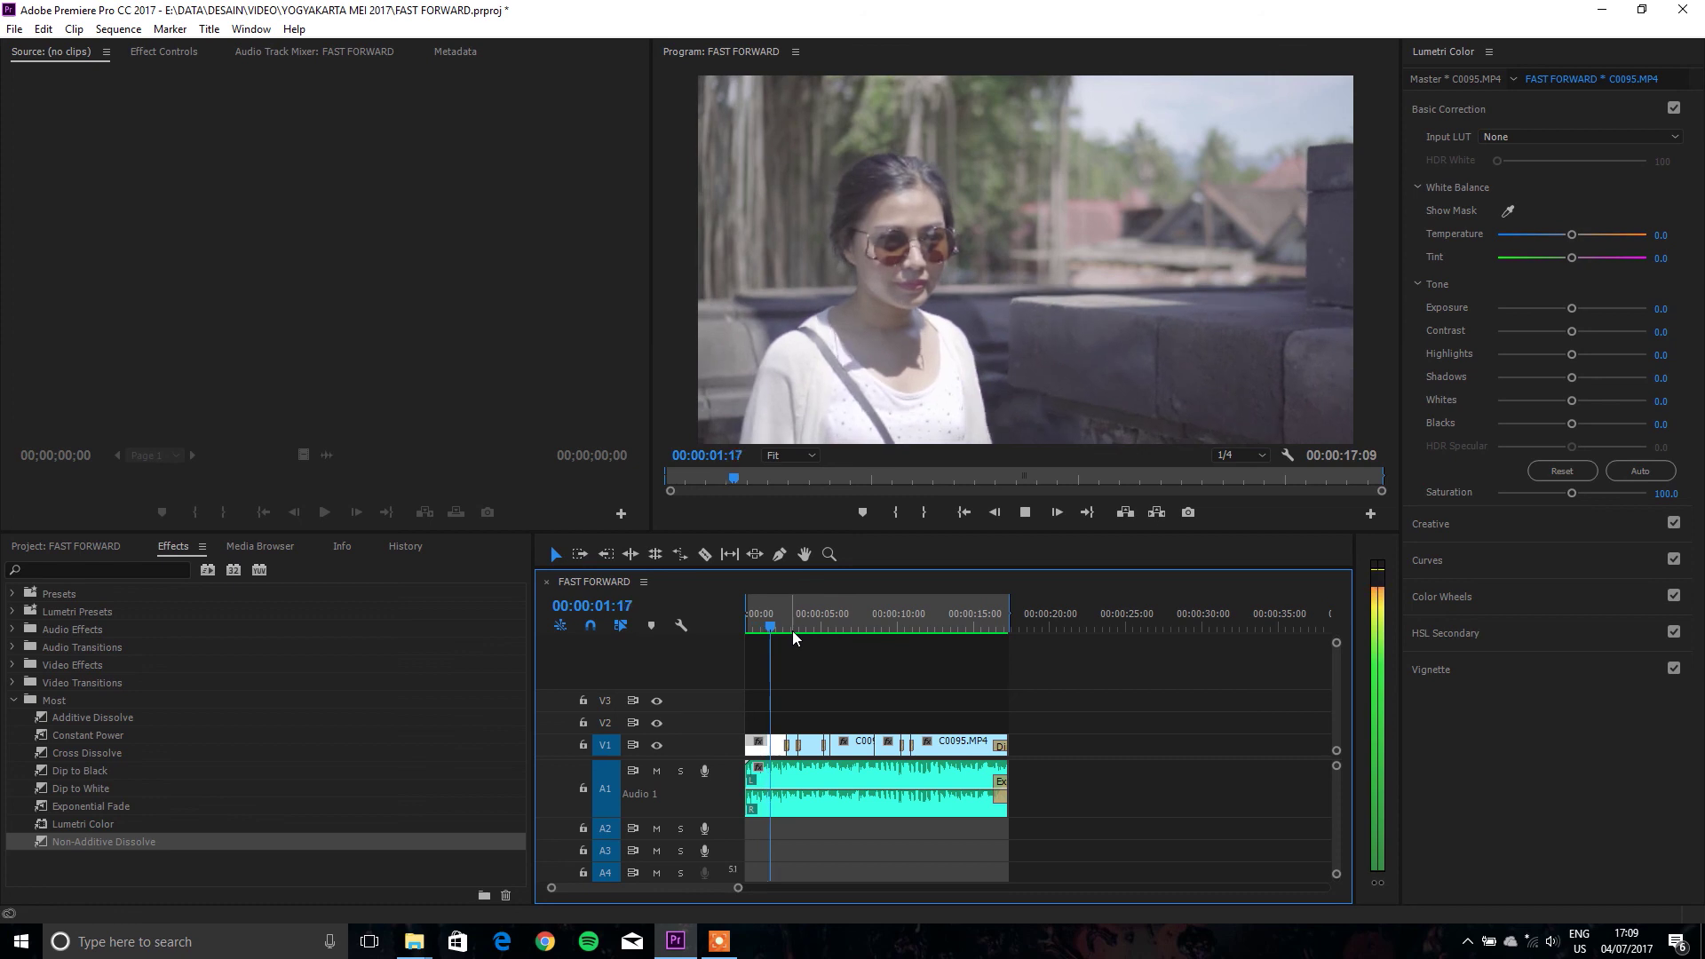